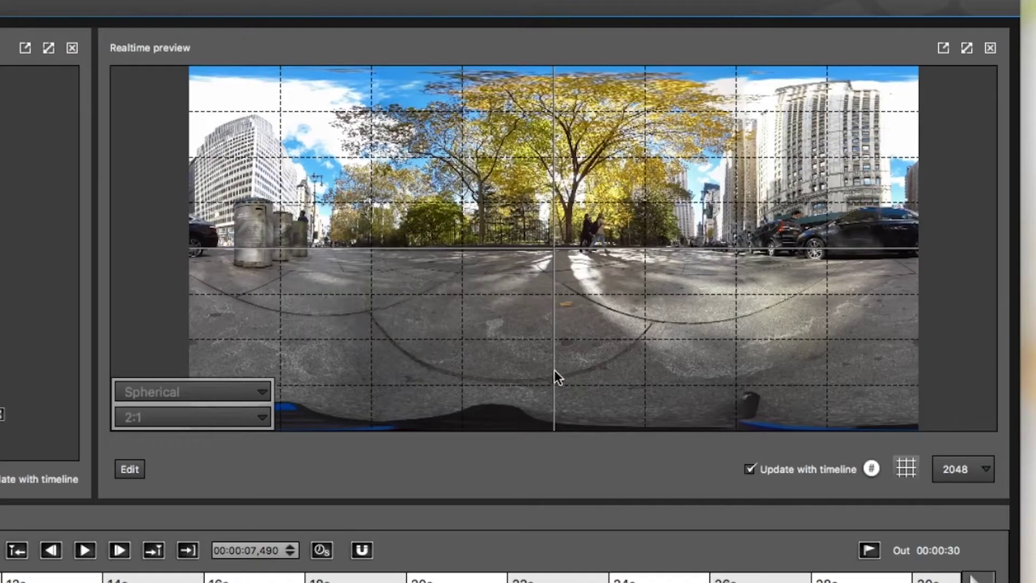
# Inspect and re-level the nadir in the Realtime preview, then open the park stitch in Autopano Giga's editor.
pyautogui.moveTo(553, 377); pyautogui.dragTo(545, 222)
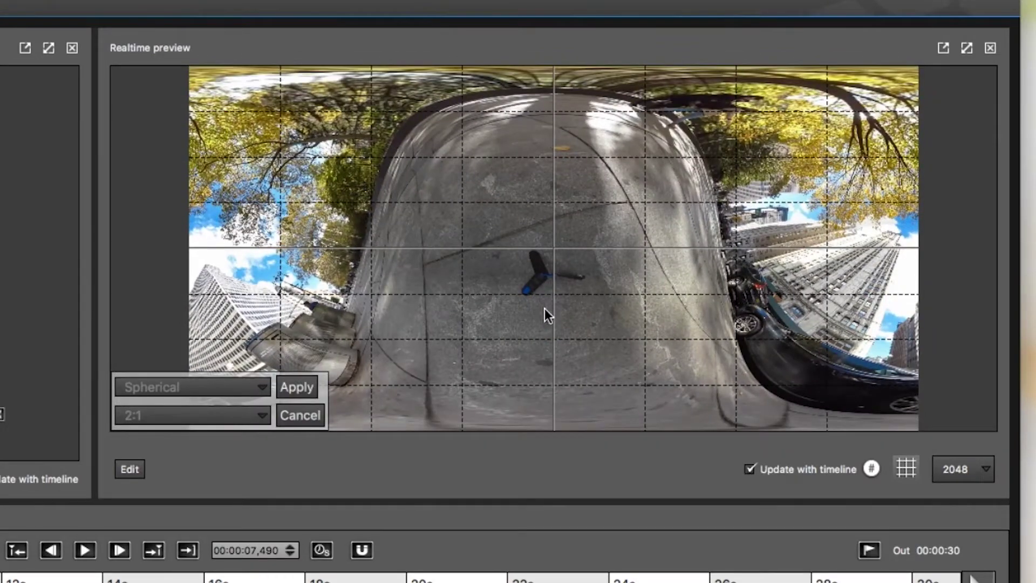
pyautogui.moveTo(572, 239); pyautogui.dragTo(568, 378)
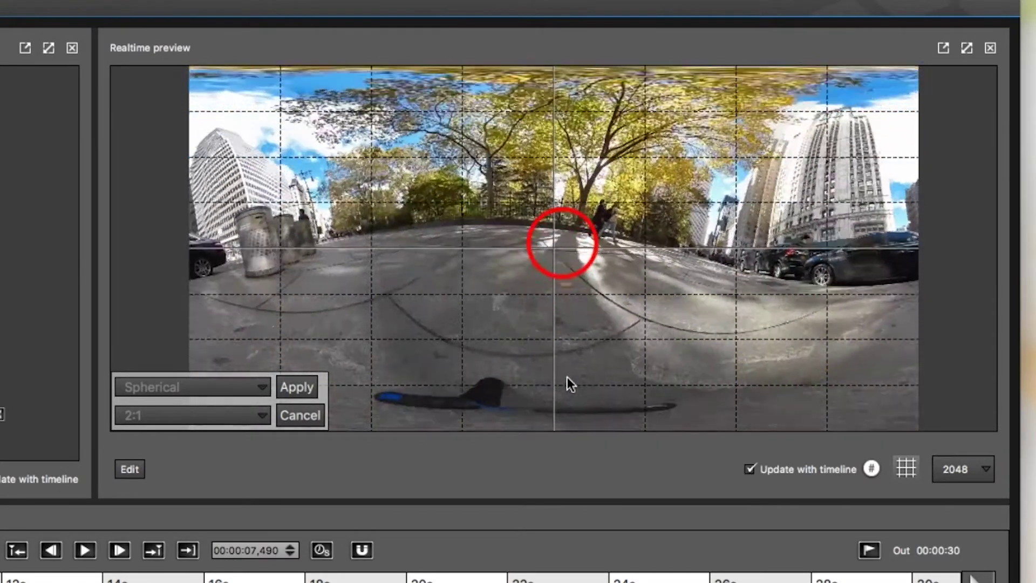
pyautogui.click(129, 469)
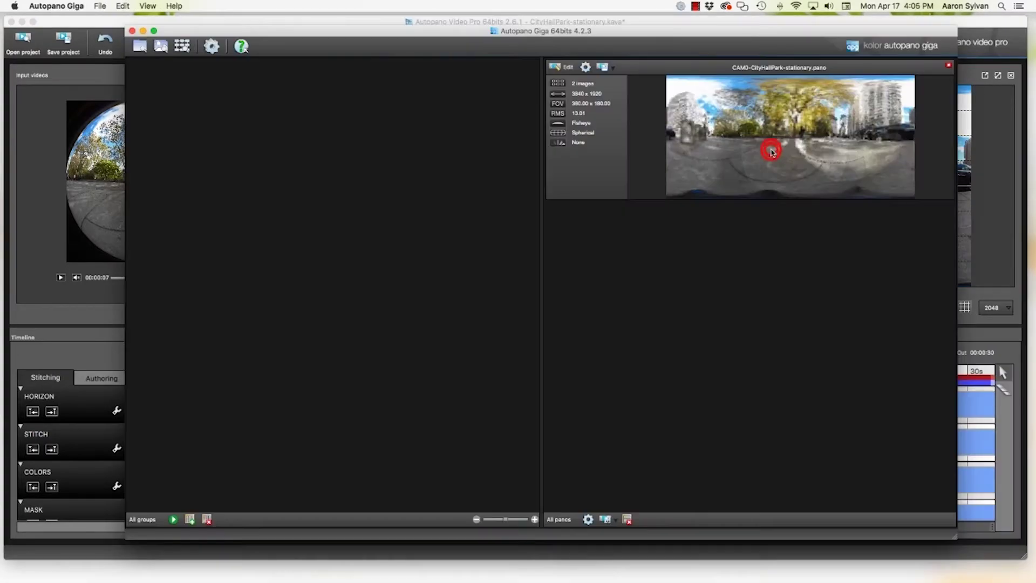
pyautogui.doubleClick(772, 151)
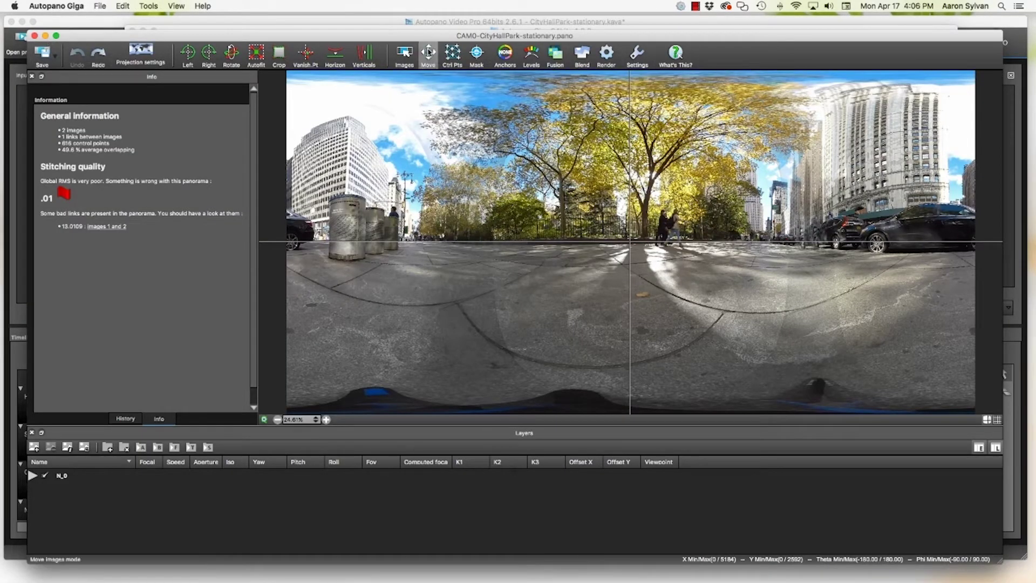
# Enter Move mode, trial-tilt the panorama toward the ground, undo it and refit the view.
pyautogui.click(429, 52)
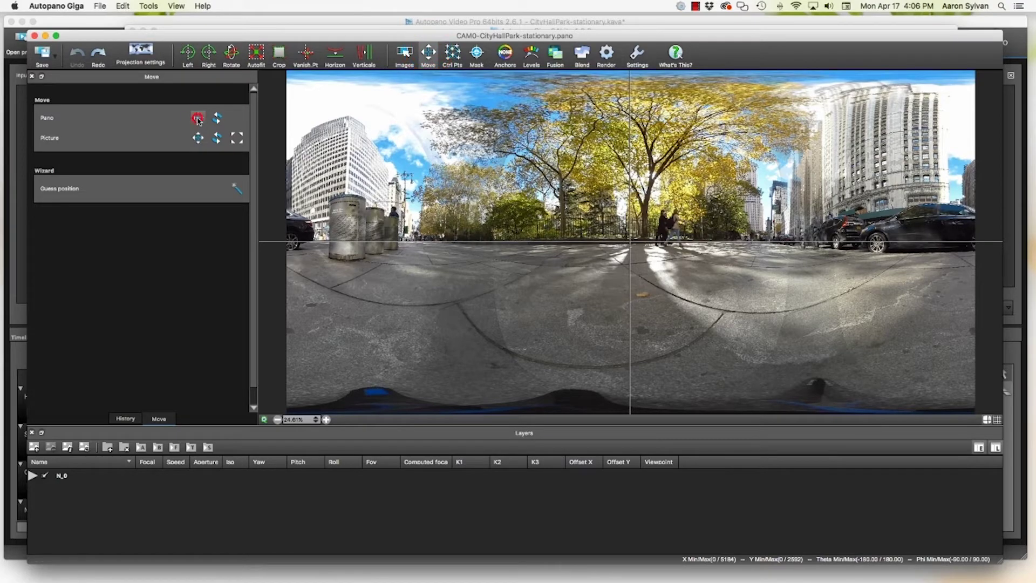
pyautogui.moveTo(629, 273); pyautogui.dragTo(632, 123)
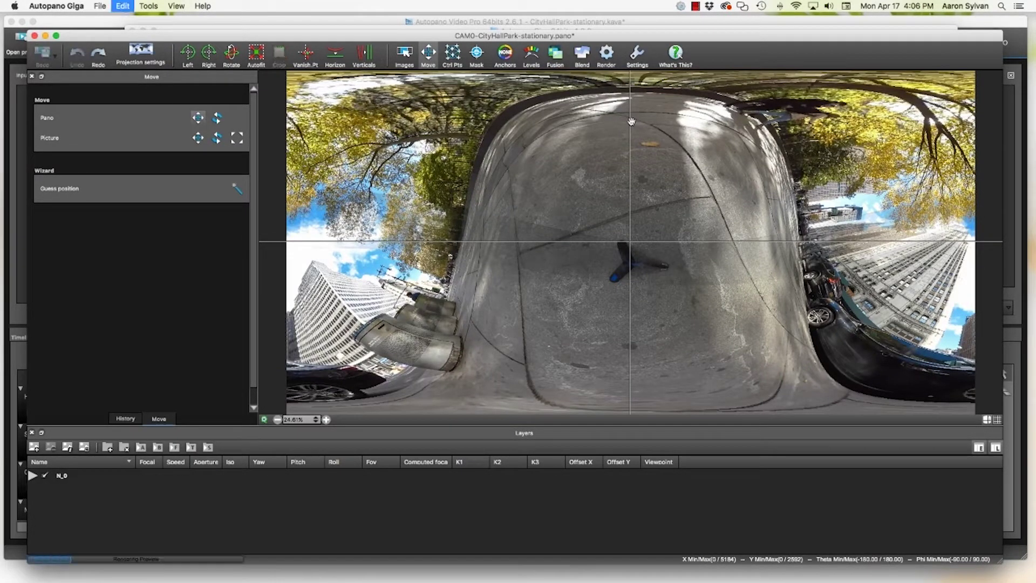
pyautogui.press('super+z')
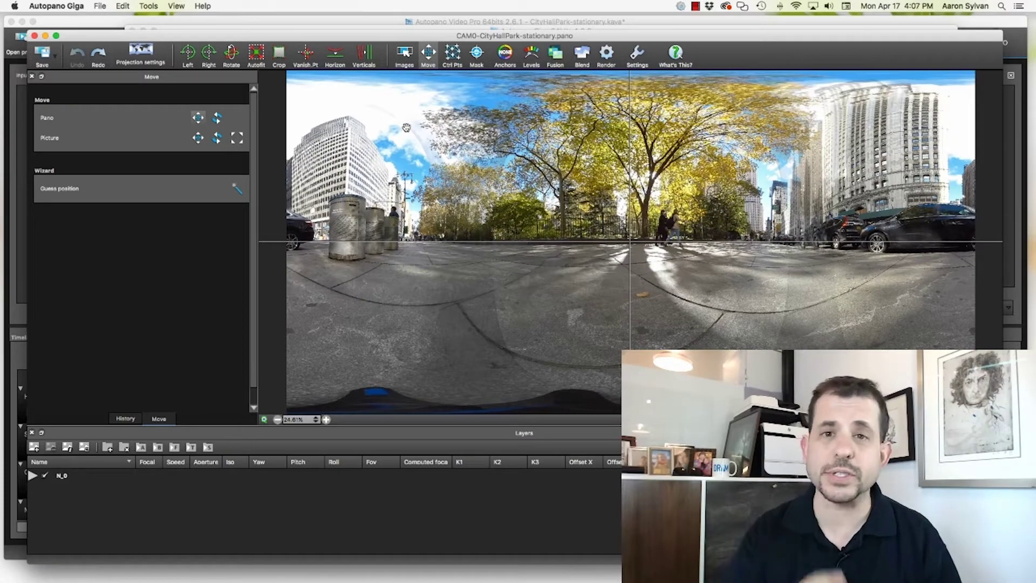
pyautogui.press('super+shift+z')
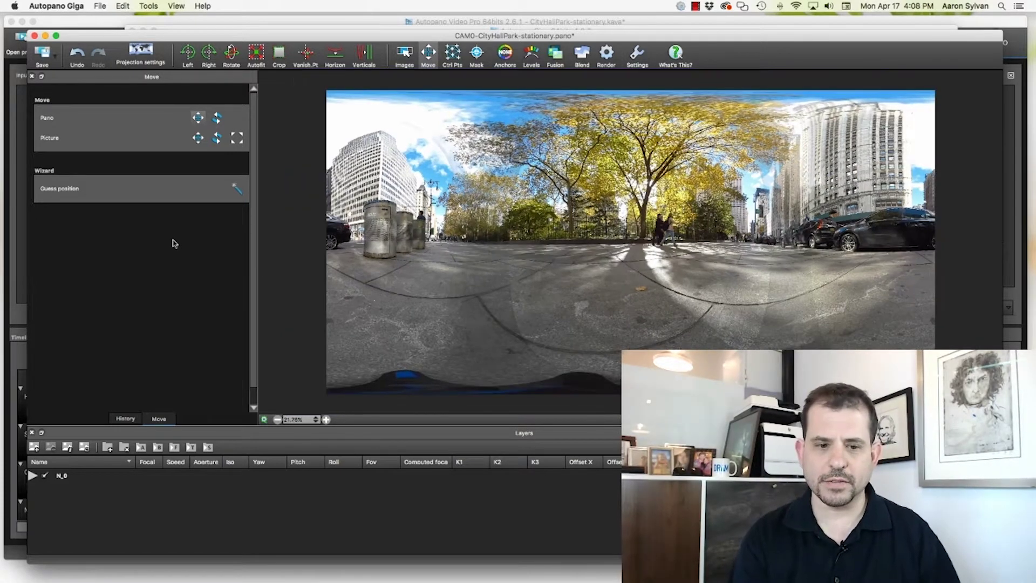
# Set the panorama zoom to 100%.
pyautogui.doubleClick(286, 419)
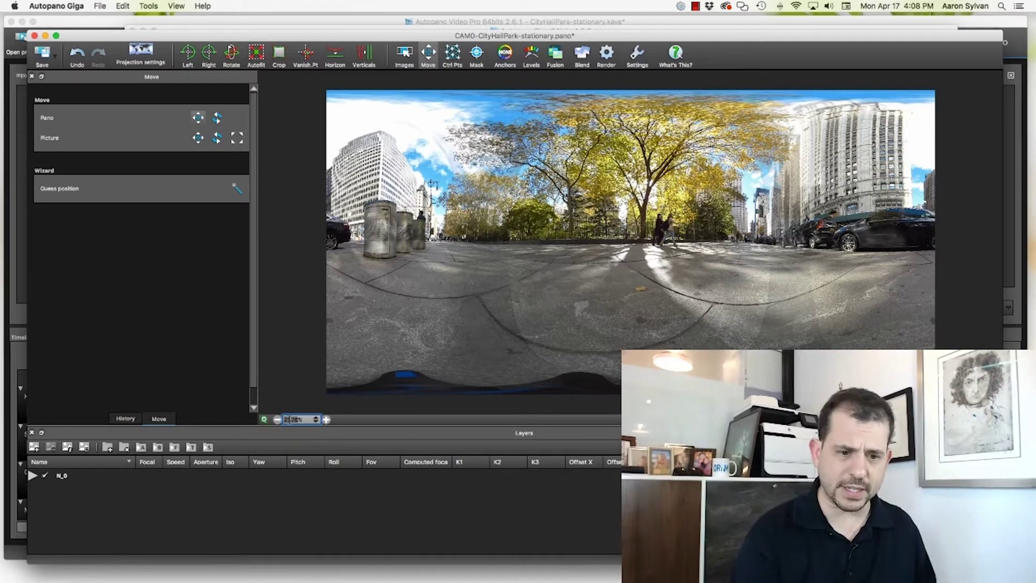
pyautogui.write('100')
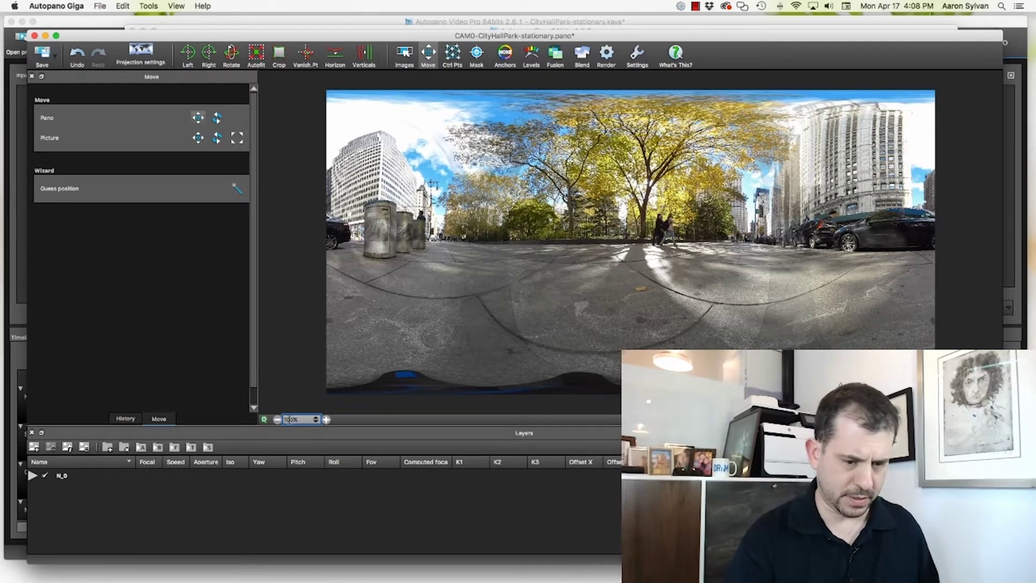
pyautogui.press('Return')
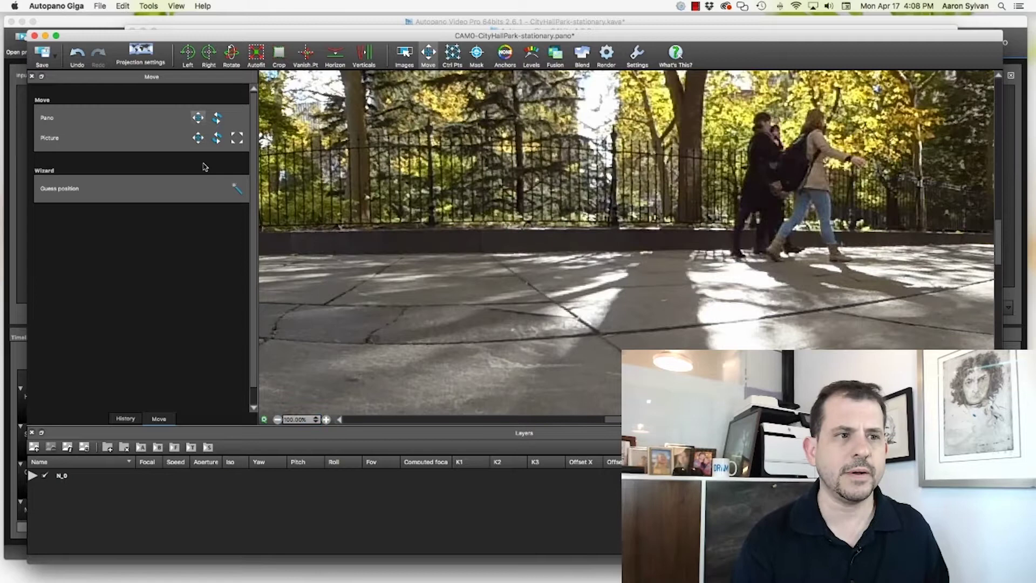
# Rotate the panorama to a 90° pitch so the view looks straight down at the tripod.
pyautogui.click(232, 54)
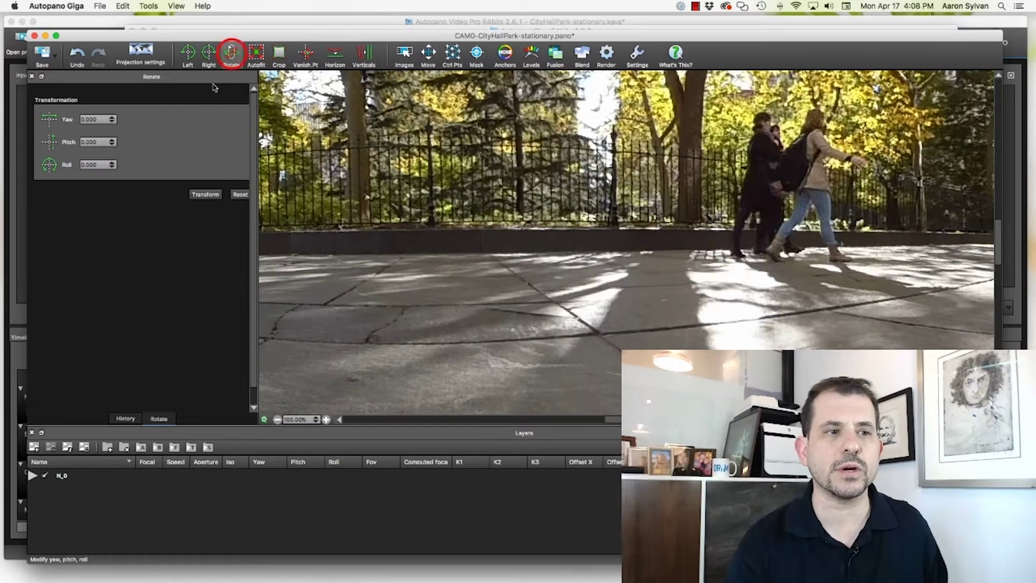
pyautogui.doubleClick(85, 142)
pyautogui.write('90')
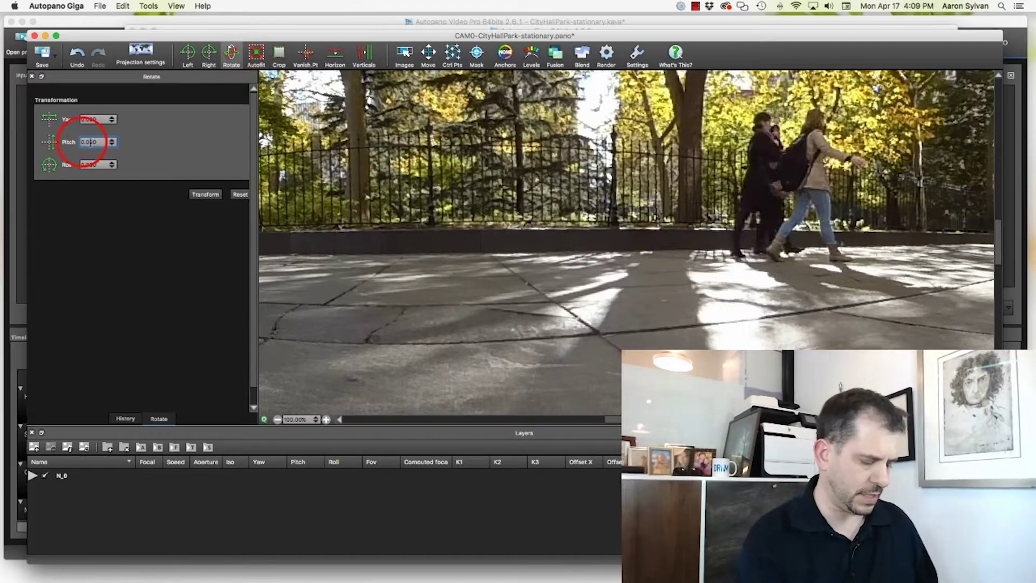
pyautogui.click(137, 143)
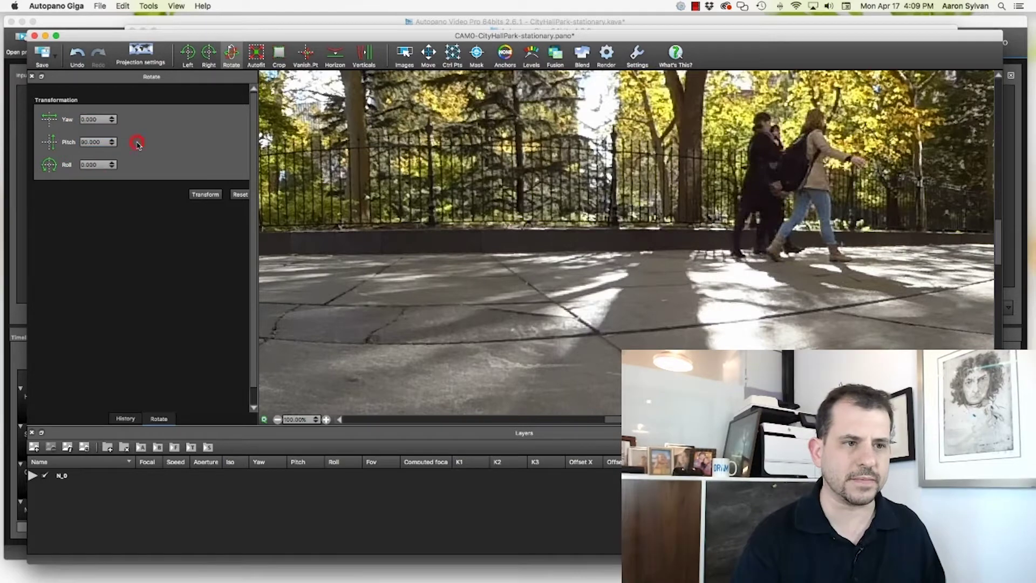
pyautogui.click(205, 194)
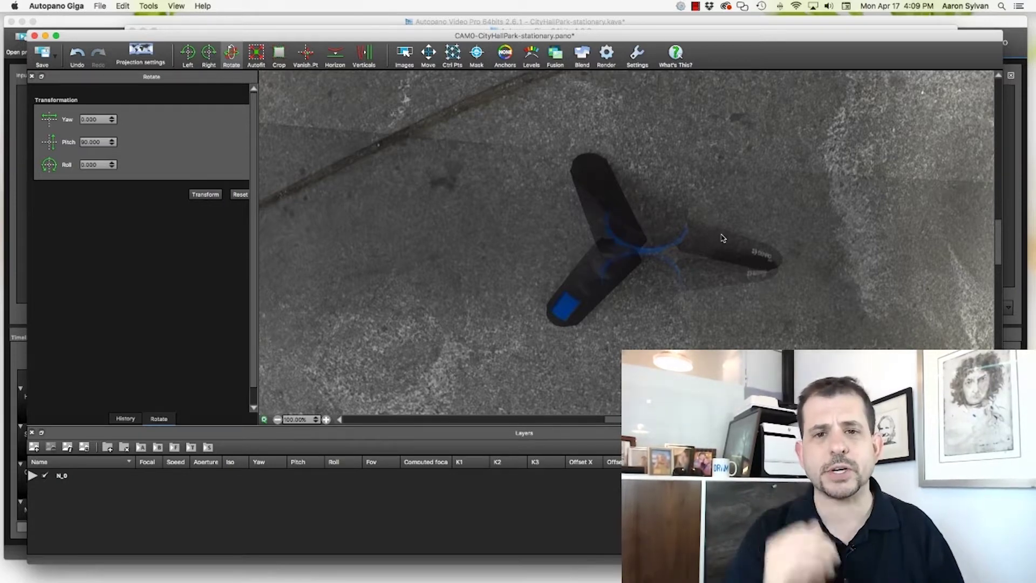
# Show the Multiband blended view and capture the tripod and surrounding ground to the clipboard.
pyautogui.click(584, 60)
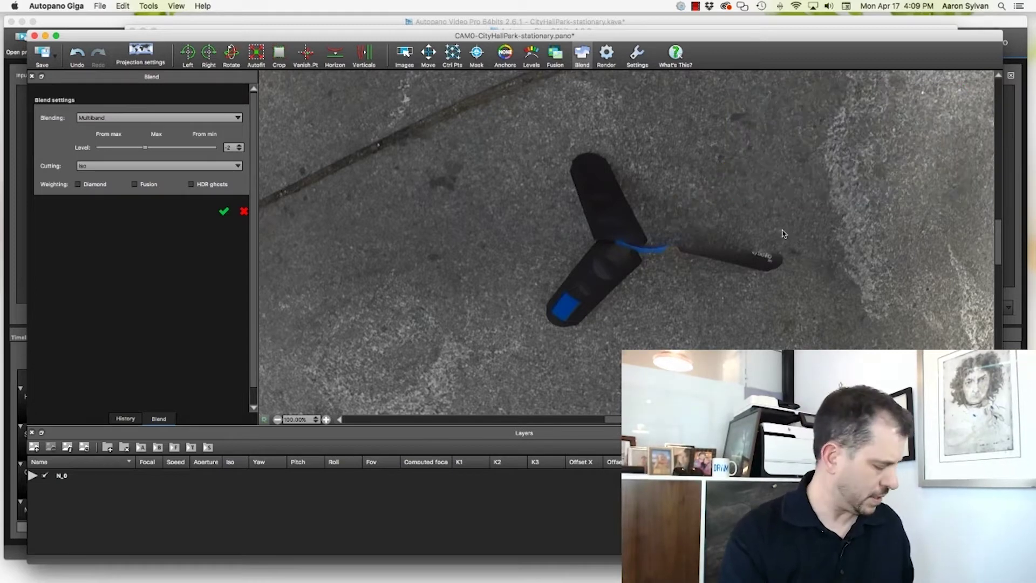
pyautogui.press('ctrl+shift+super+4')
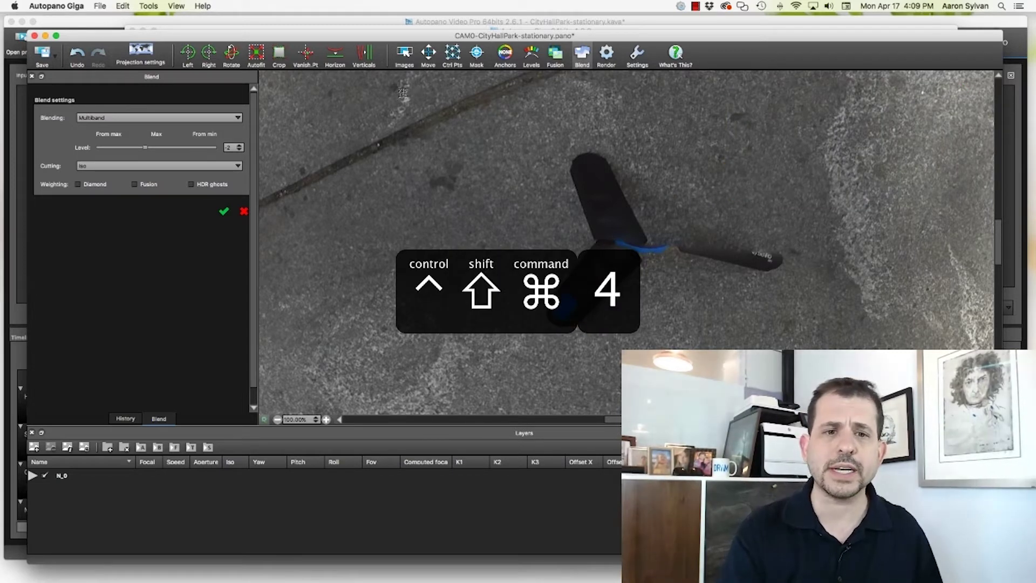
pyautogui.moveTo(380, 84); pyautogui.dragTo(913, 402)
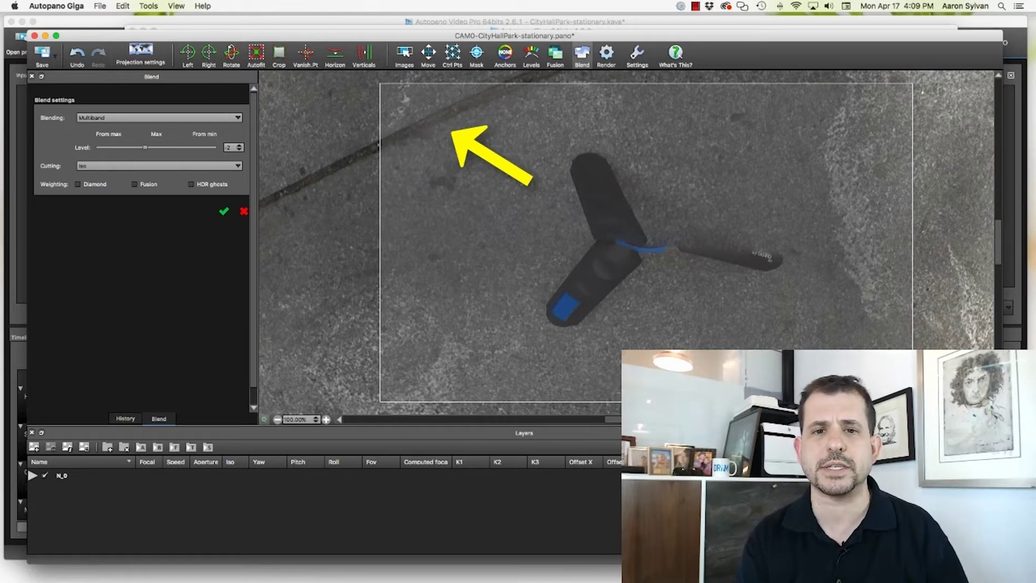
pyautogui.moveTo(913, 402); pyautogui.dragTo(912, 402)
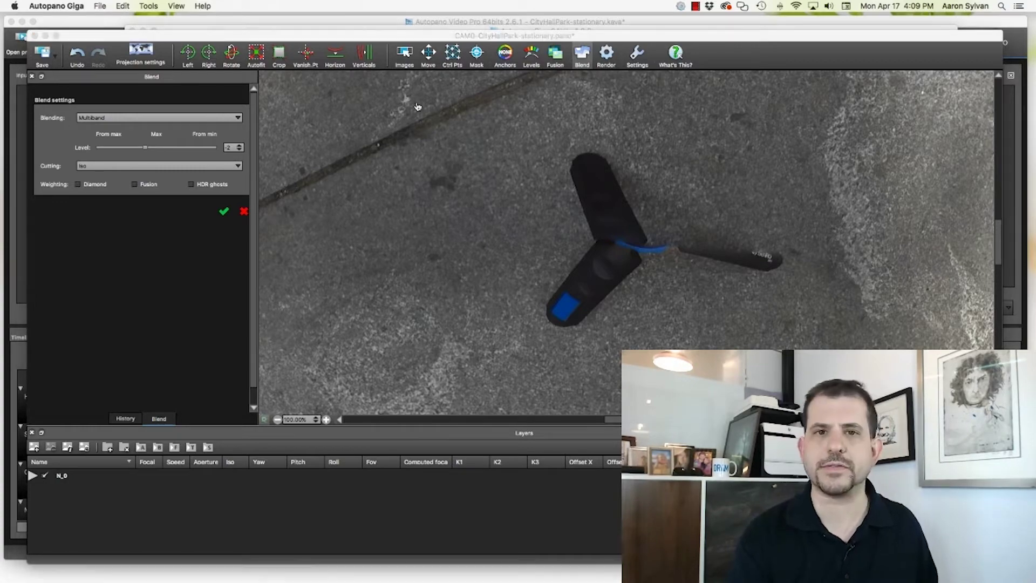
# Create a 987 × 591 px clipboard-preset document in Photoshop and paste the tripod capture as Layer 1.
pyautogui.press('super+Tab')
pyautogui.press('super+n')
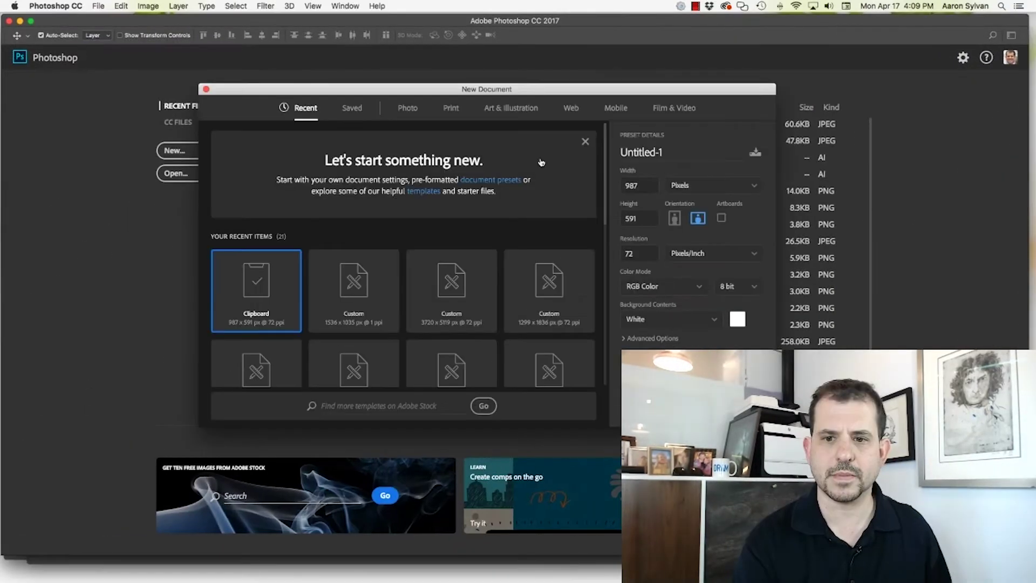
pyautogui.click(642, 217)
pyautogui.press('Return')
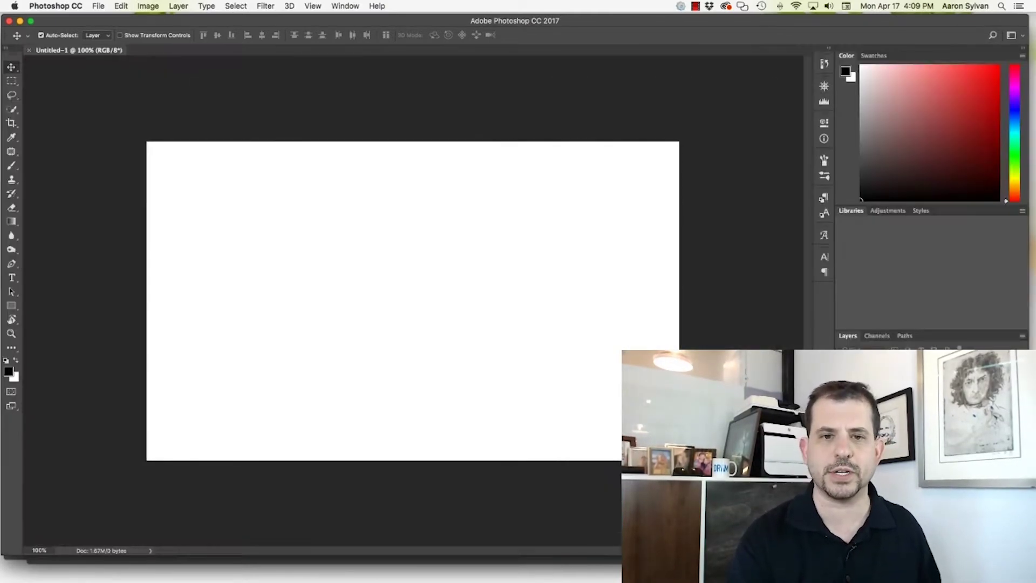
pyautogui.press('super+v')
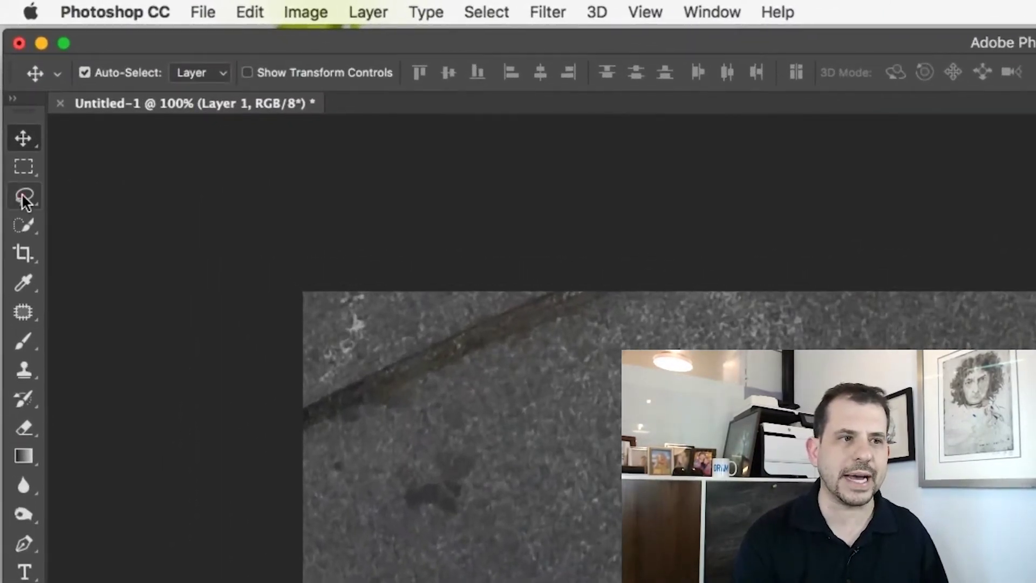
# Set the Lasso tool's feather to 16 px.
pyautogui.click(12, 95)
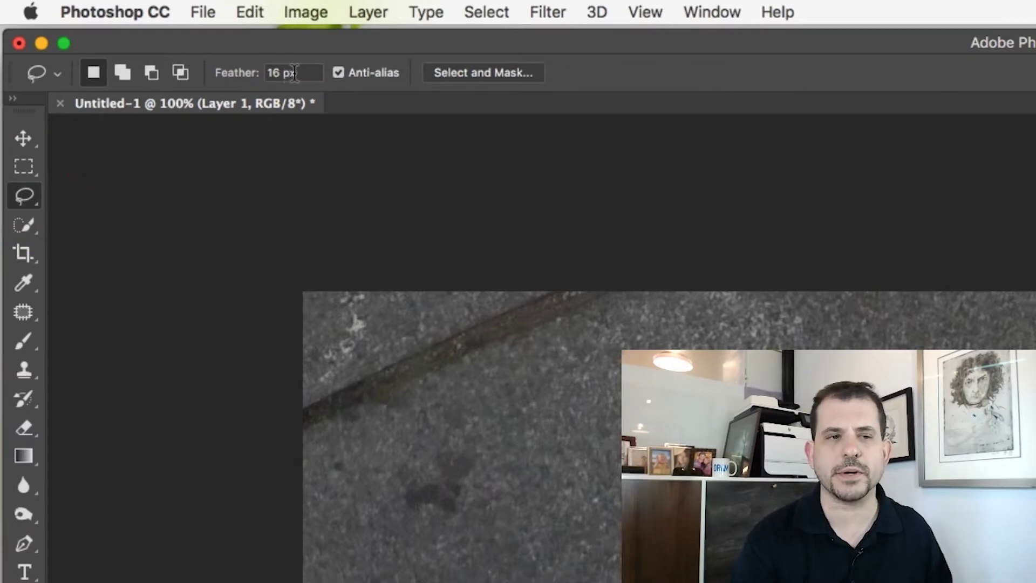
pyautogui.click(294, 74)
pyautogui.write('1')
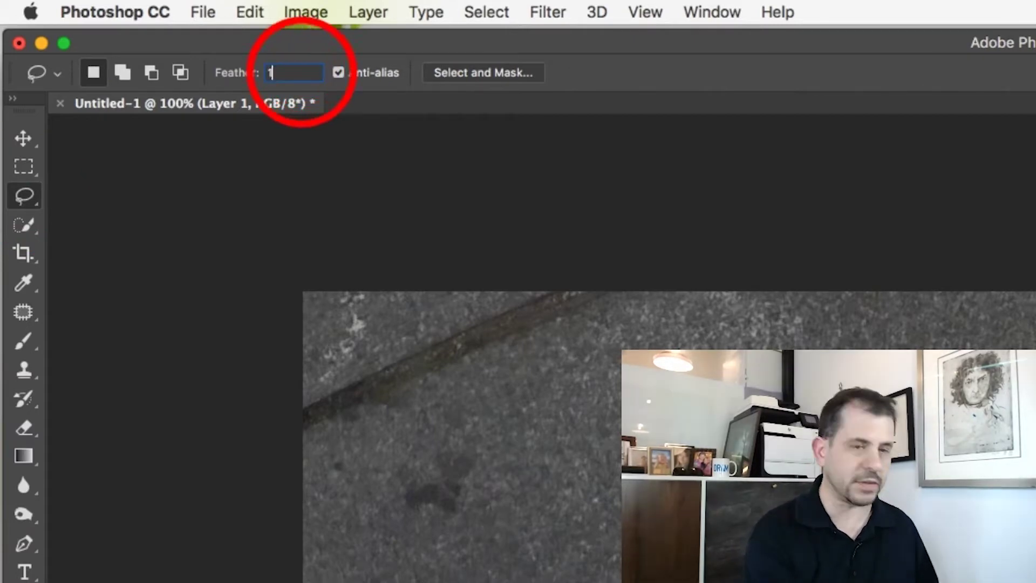
pyautogui.write('6')
pyautogui.press('Return')
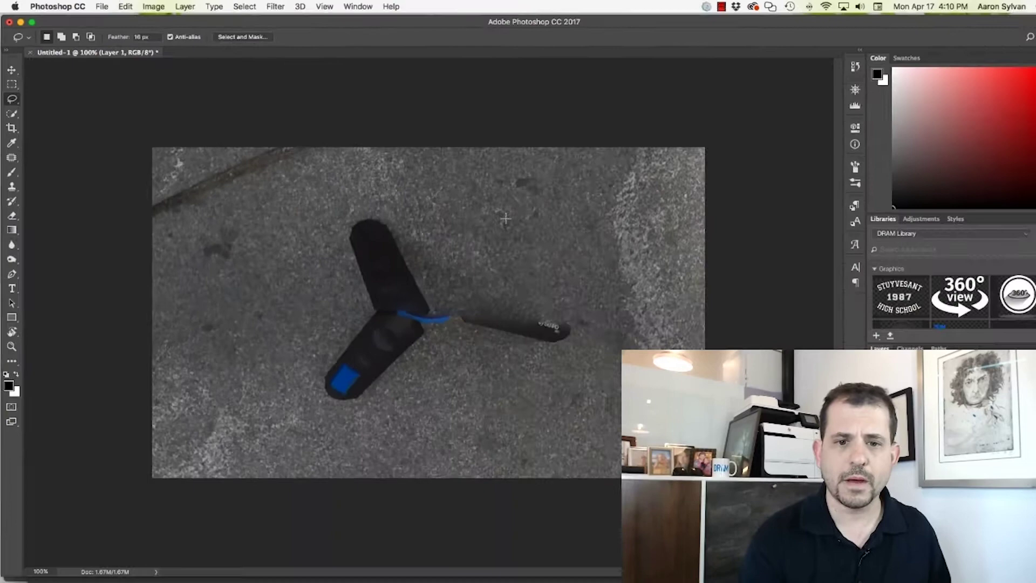
# Draw a freehand lasso selection loosely around the tripod.
pyautogui.moveTo(433, 246)
pyautogui.mouseDown()
pyautogui.moveTo(376, 196)
pyautogui.moveTo(355, 195)
pyautogui.moveTo(316, 215)
pyautogui.moveTo(317, 257)
pyautogui.mouseUp()
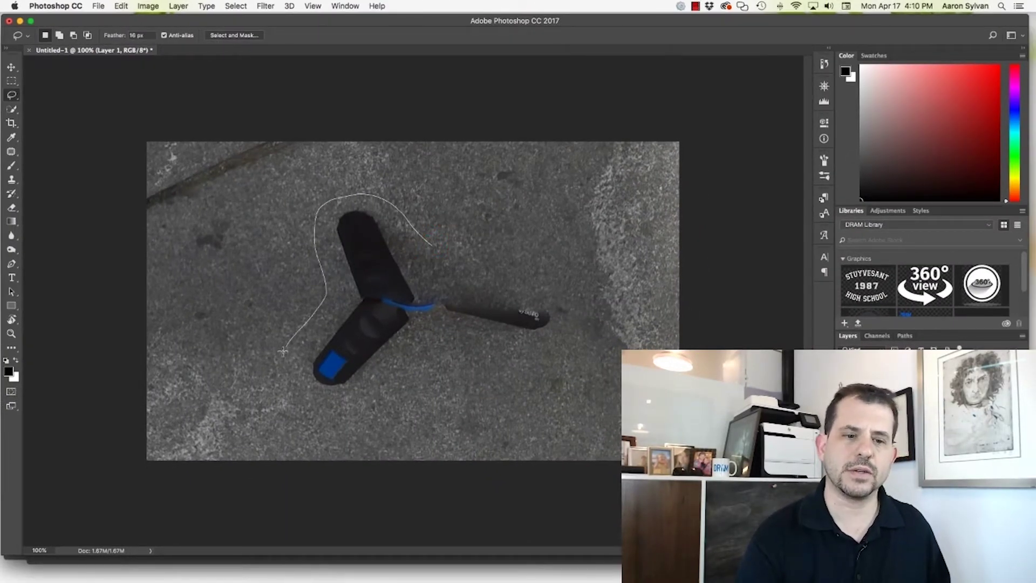
pyautogui.moveTo(363, 400)
pyautogui.mouseDown()
pyautogui.moveTo(415, 362)
pyautogui.moveTo(482, 351)
pyautogui.mouseUp()
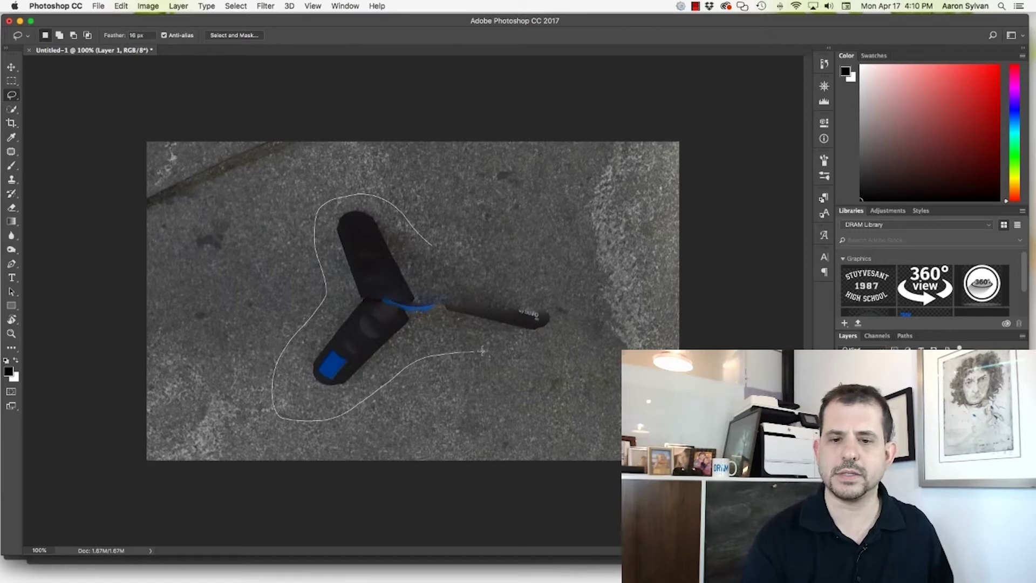
pyautogui.moveTo(533, 267)
pyautogui.mouseDown()
pyautogui.moveTo(481, 268)
pyautogui.moveTo(459, 251)
pyautogui.mouseUp()
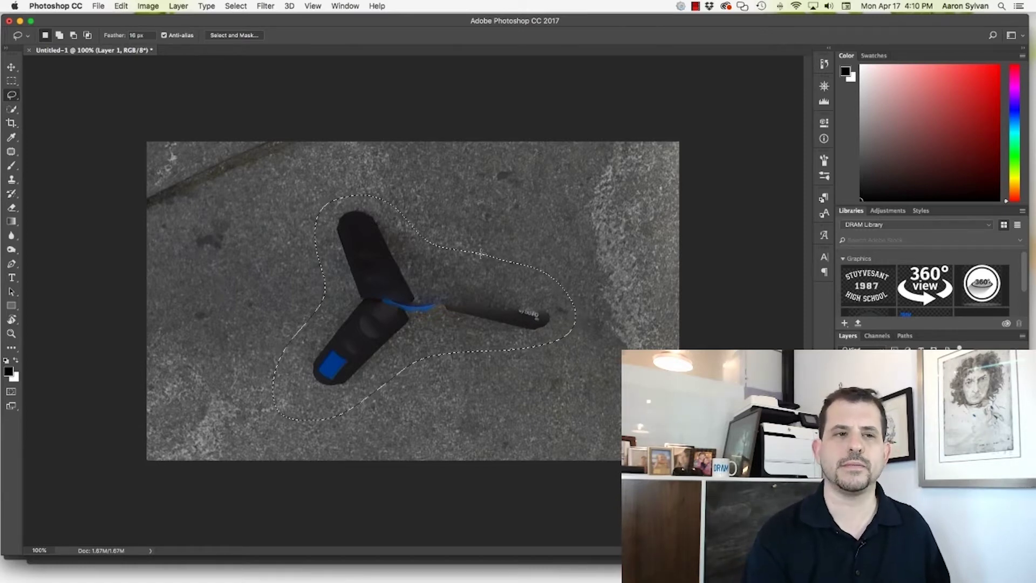
# Content-Aware Fill the selection to erase the tripod, then deselect.
pyautogui.click(121, 6)
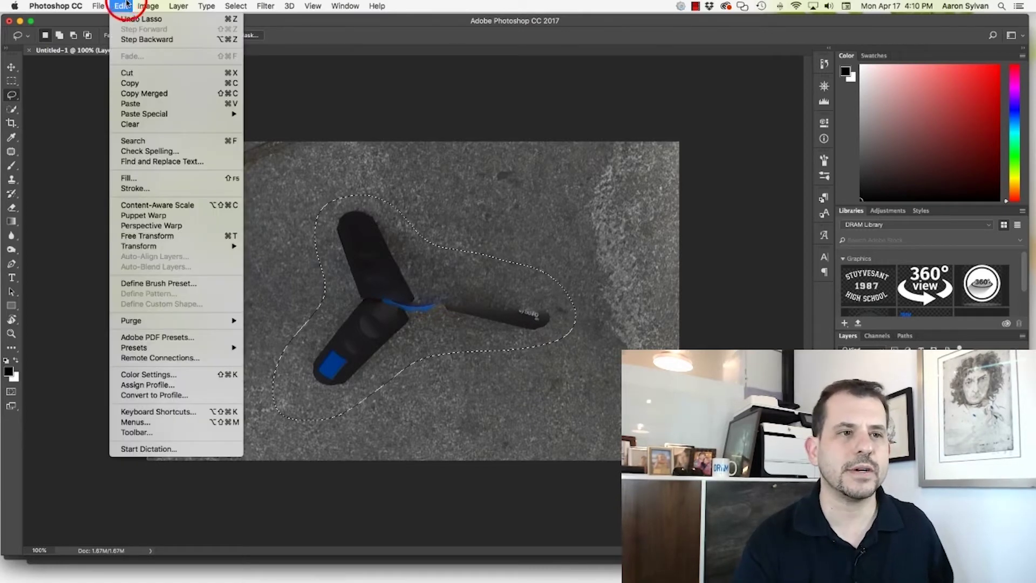
pyautogui.click(142, 178)
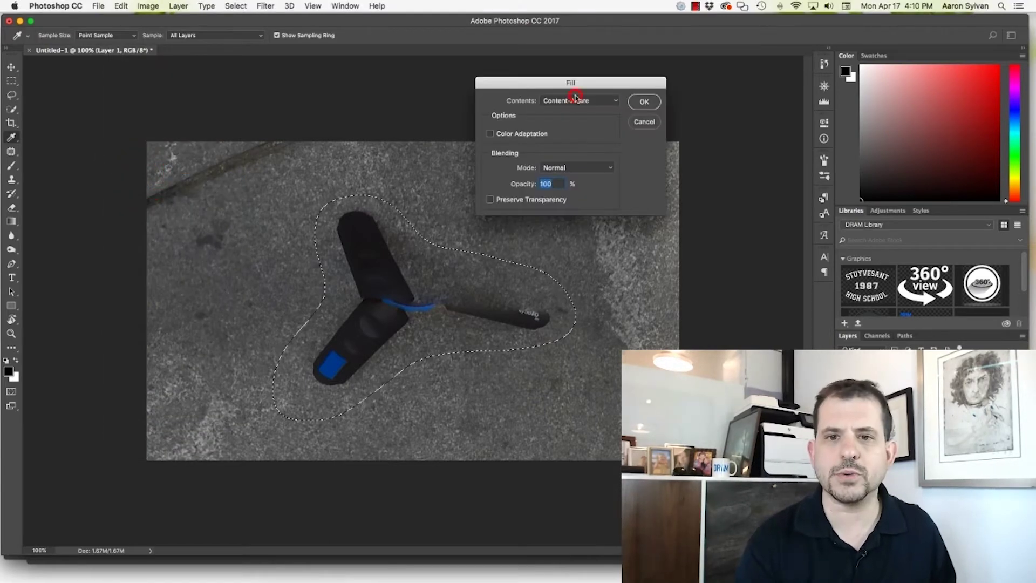
pyautogui.click(575, 99)
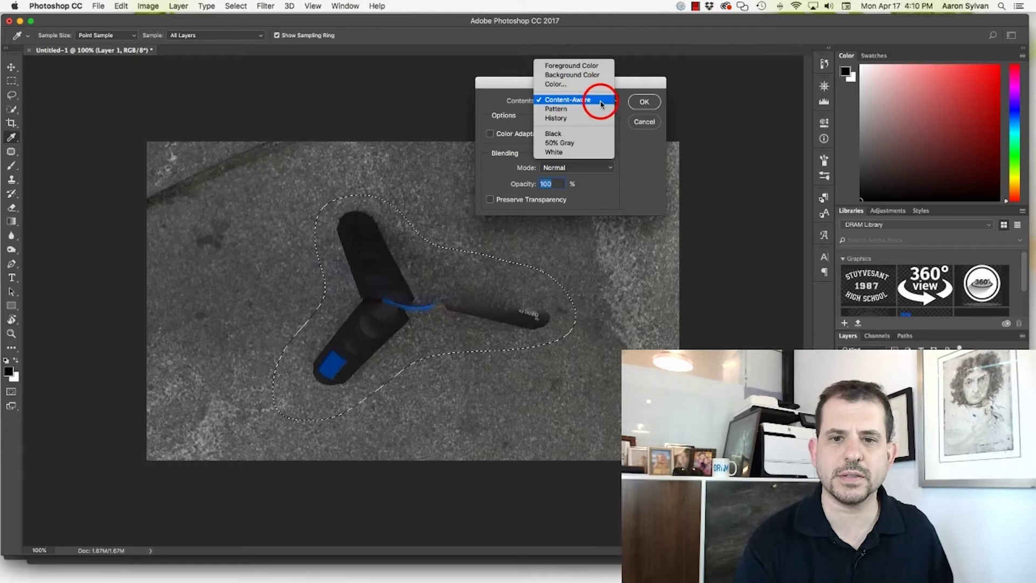
pyautogui.click(599, 101)
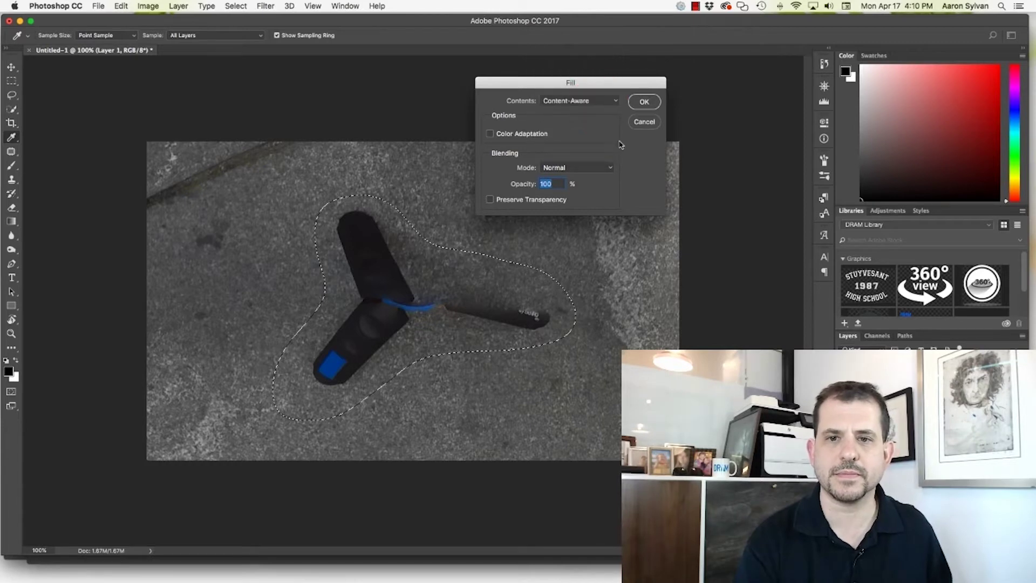
pyautogui.click(643, 102)
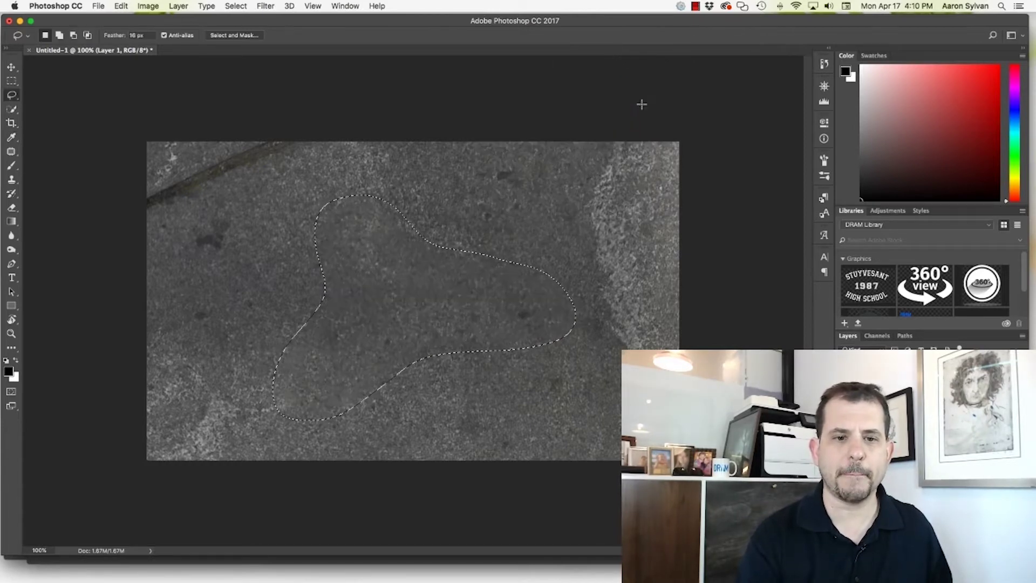
pyautogui.click(236, 5)
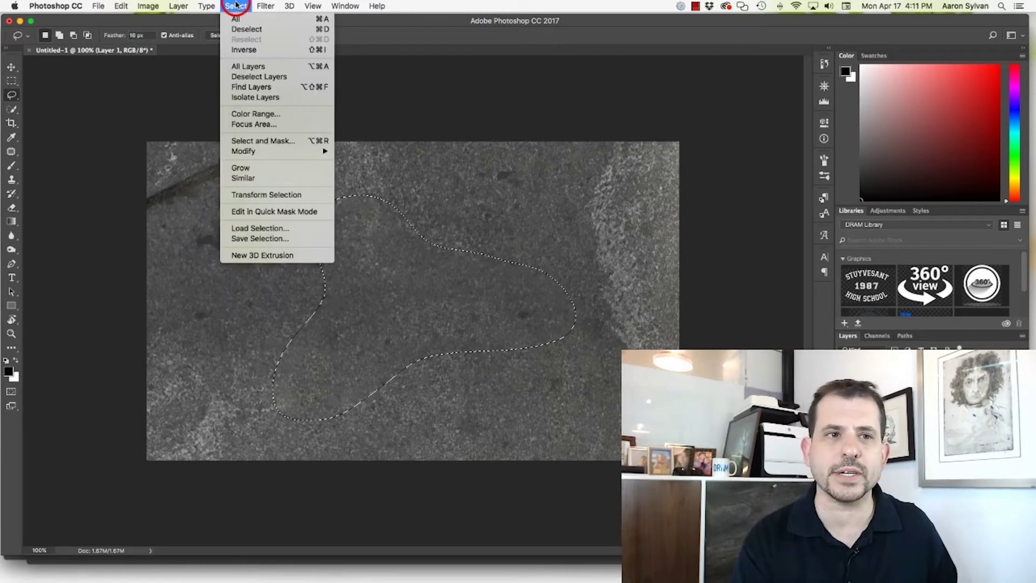
pyautogui.click(246, 29)
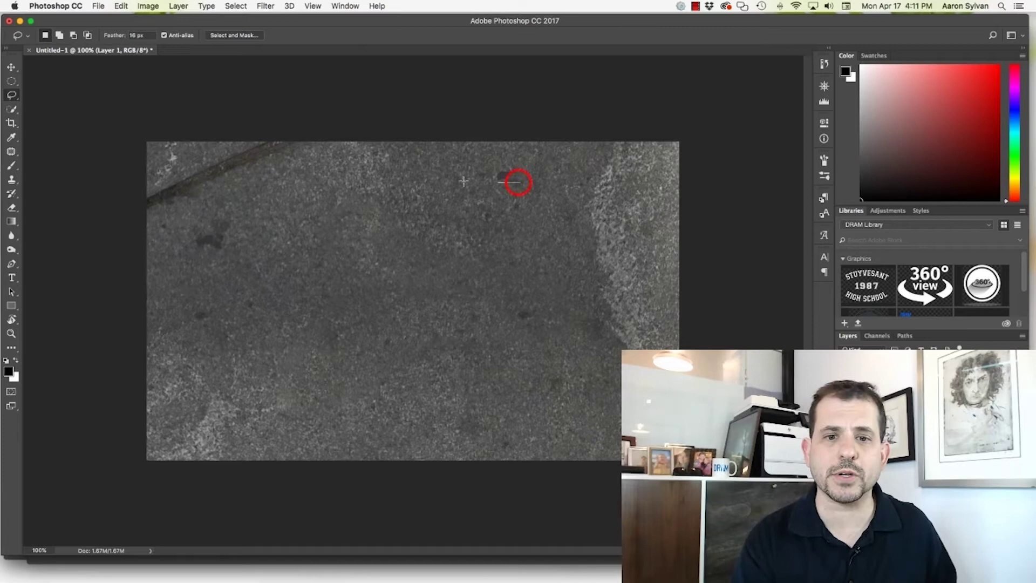
# Lasso a large freehand area enclosing most of the sidewalk, including the top-left dark streak.
pyautogui.moveTo(463, 181); pyautogui.dragTo(305, 168)
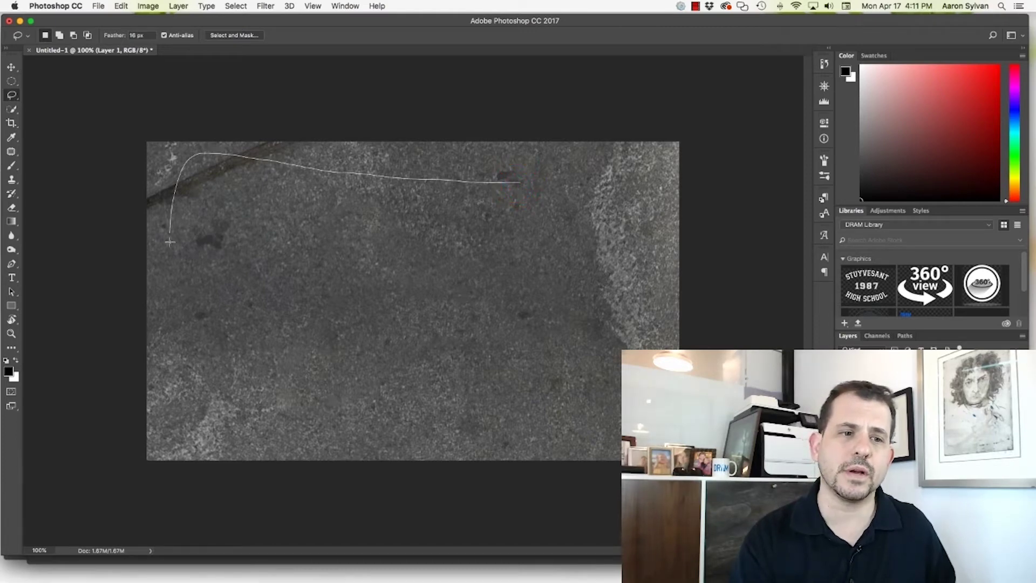
pyautogui.moveTo(170, 242)
pyautogui.mouseDown()
pyautogui.moveTo(193, 387)
pyautogui.moveTo(365, 440)
pyautogui.mouseUp()
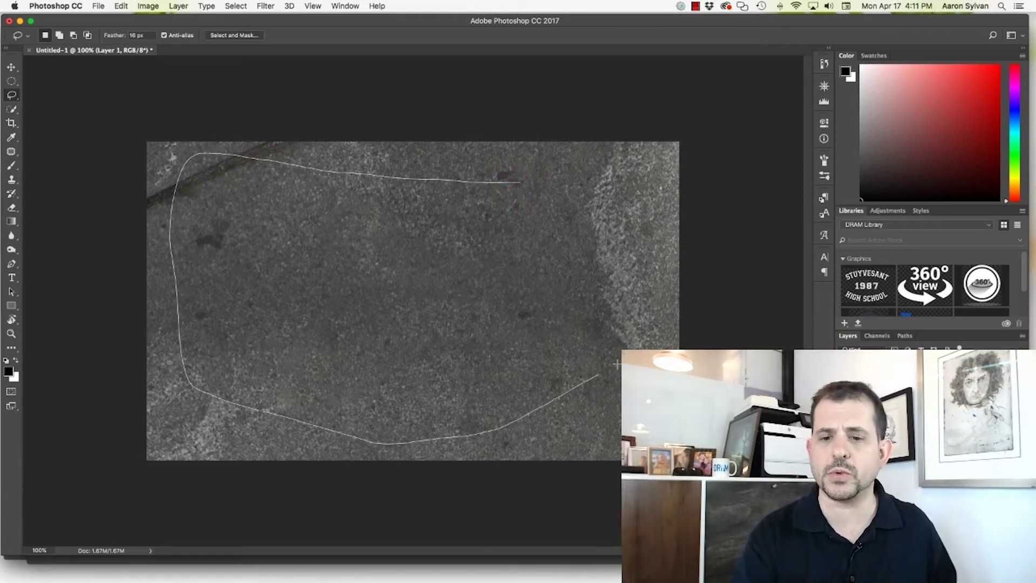
pyautogui.moveTo(582, 182); pyautogui.dragTo(519, 183)
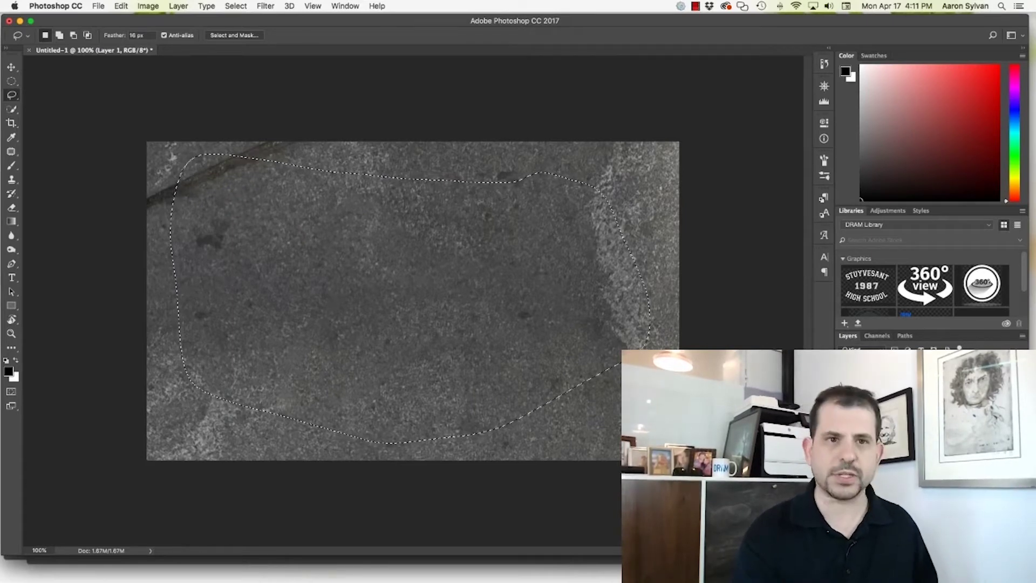
# Invert the selection and delete everything outside the sidewalk patch.
pyautogui.click(236, 6)
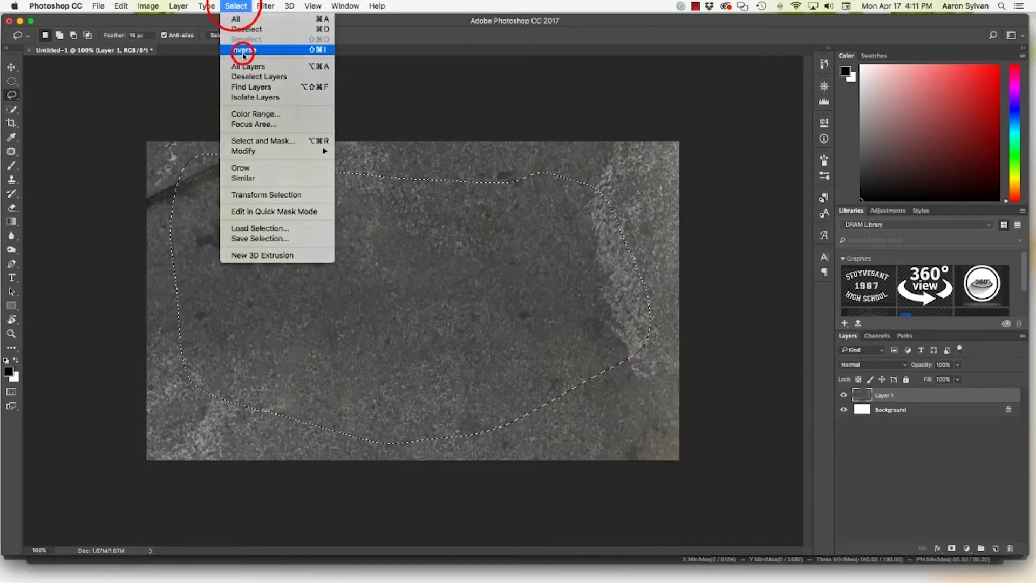
pyautogui.click(243, 50)
pyautogui.press('Delete')
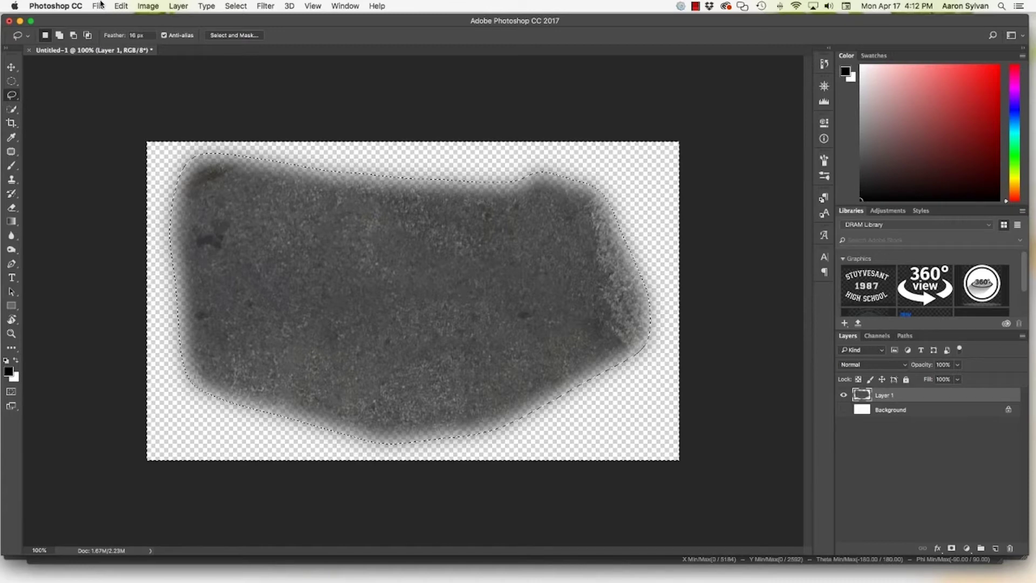
# Save the patch as SidewalkPatch.png on the Desktop and return to Autopano Giga.
pyautogui.click(99, 5)
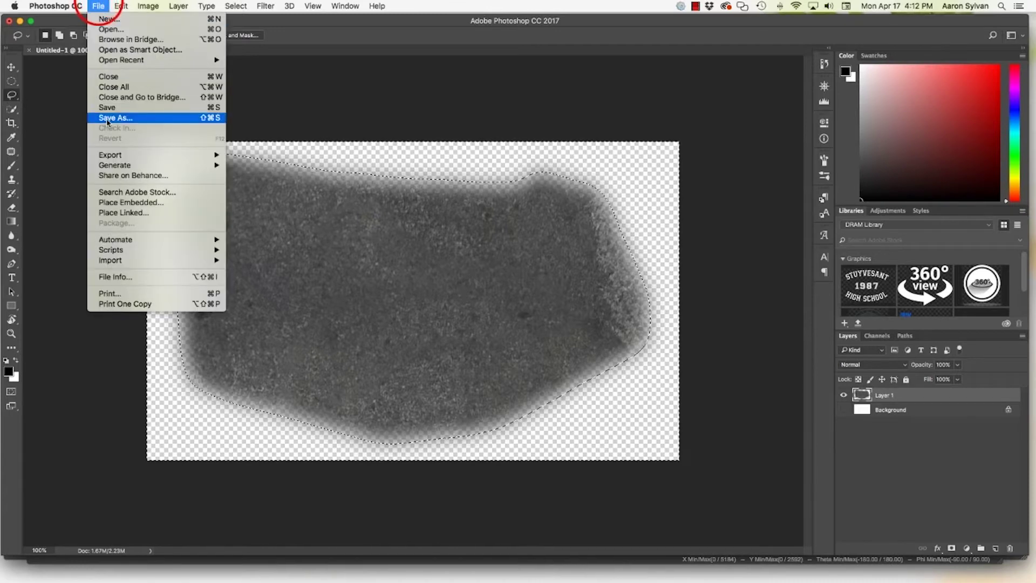
pyautogui.click(107, 120)
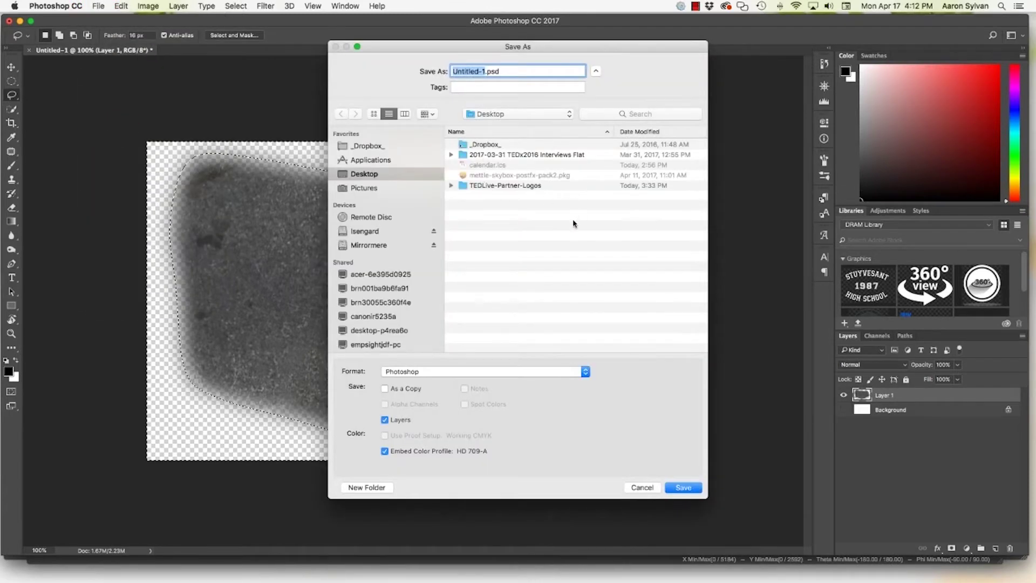
pyautogui.write('SidewalkPatch')
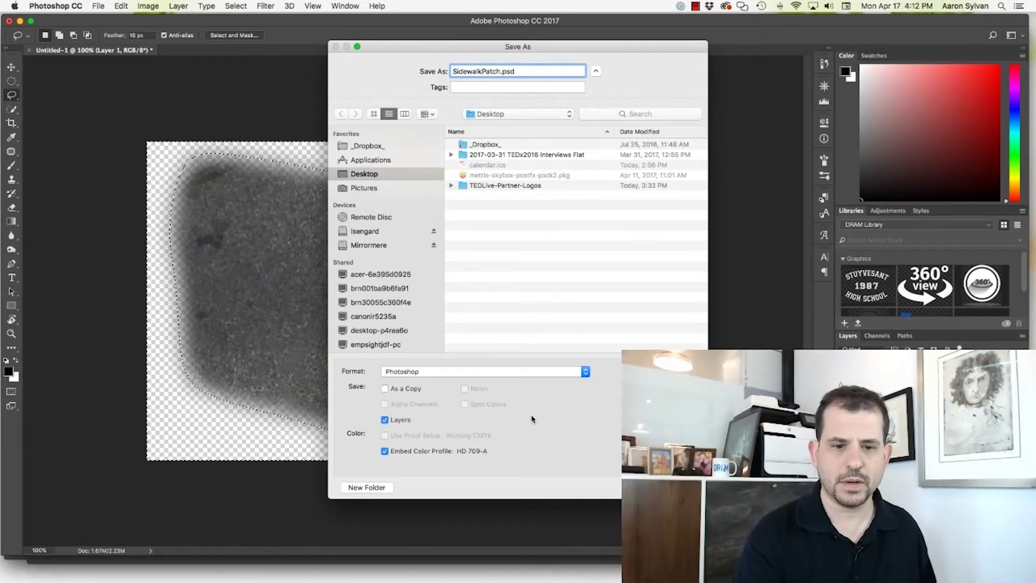
pyautogui.click(496, 372)
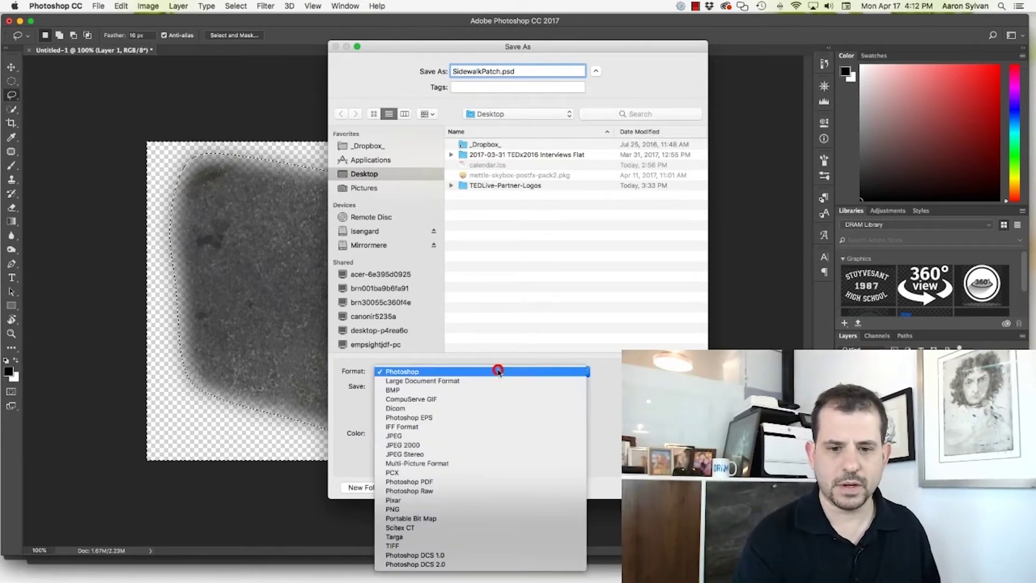
pyautogui.click(445, 509)
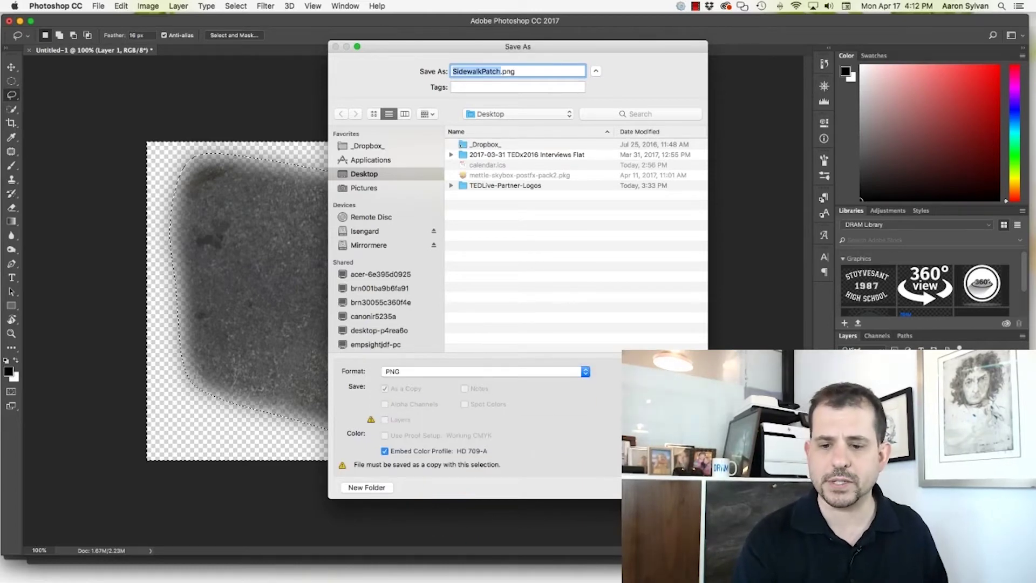
pyautogui.press('Return')
pyautogui.click(727, 112)
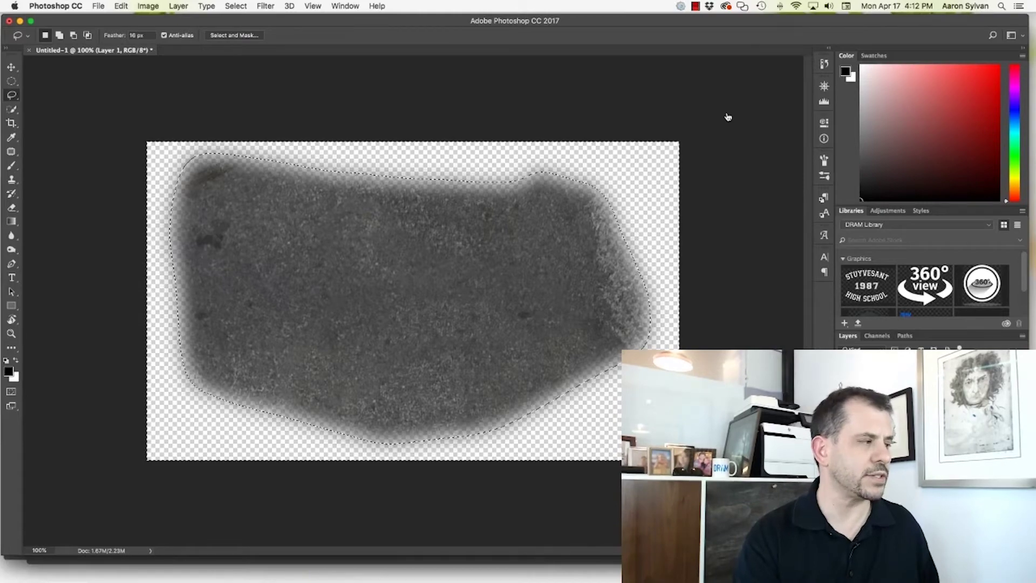
pyautogui.press('super+Tab')
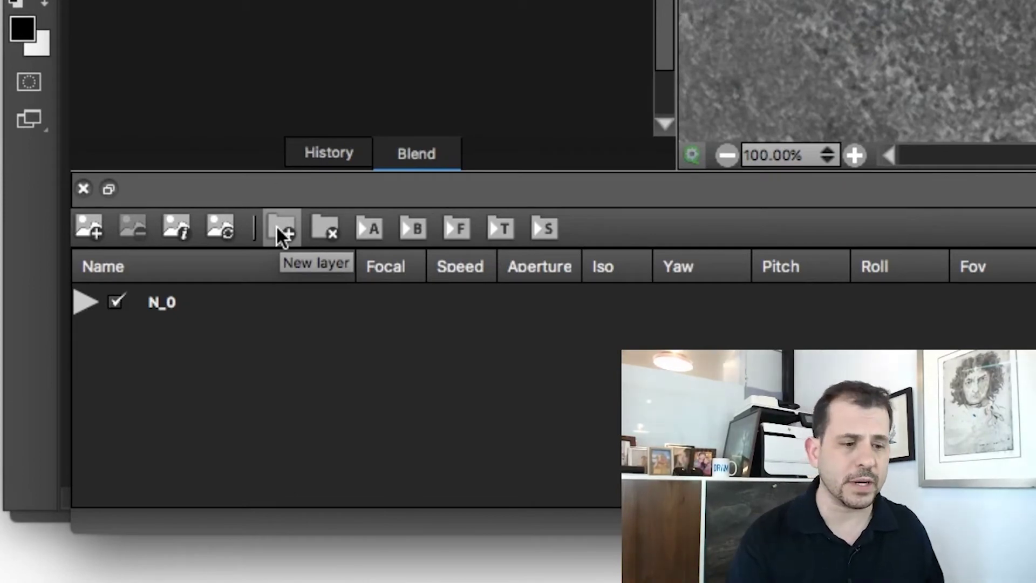
# Create a new layer and rename it 'Patch'.
pyautogui.click(275, 221)
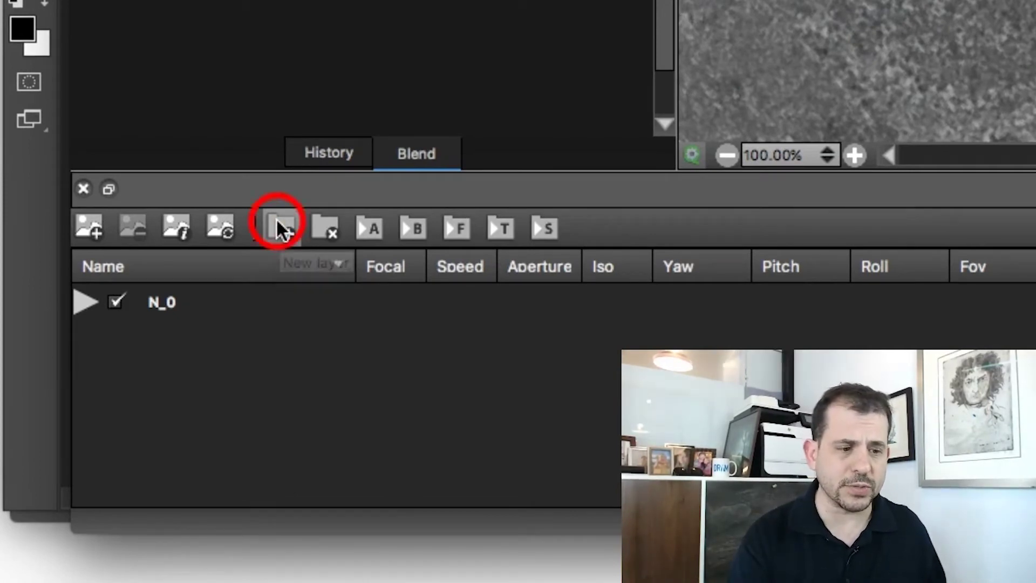
pyautogui.click(183, 333)
pyautogui.doubleClick(180, 330)
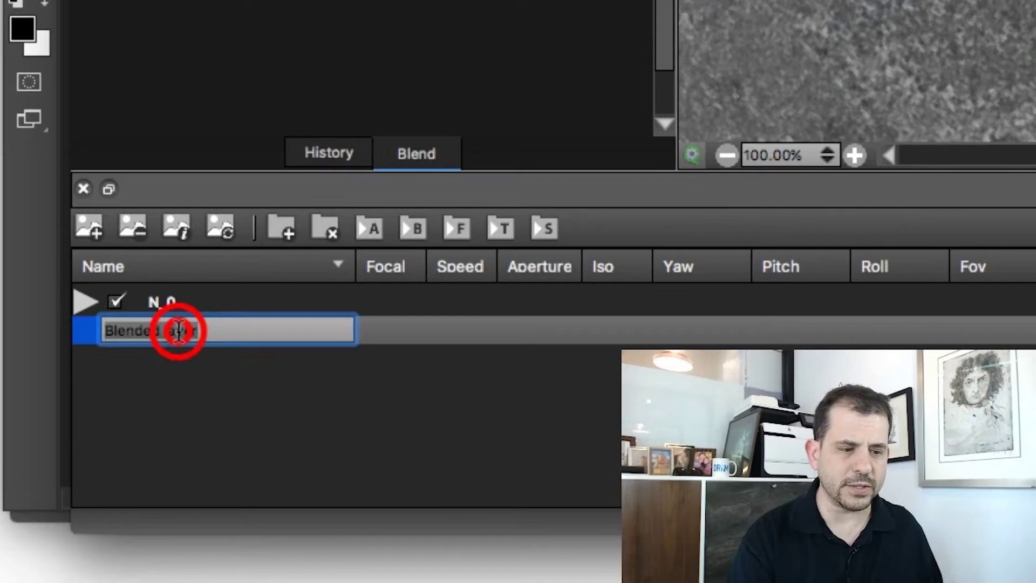
pyautogui.press('BackSpace')
pyautogui.write('Patch')
pyautogui.press('Return')
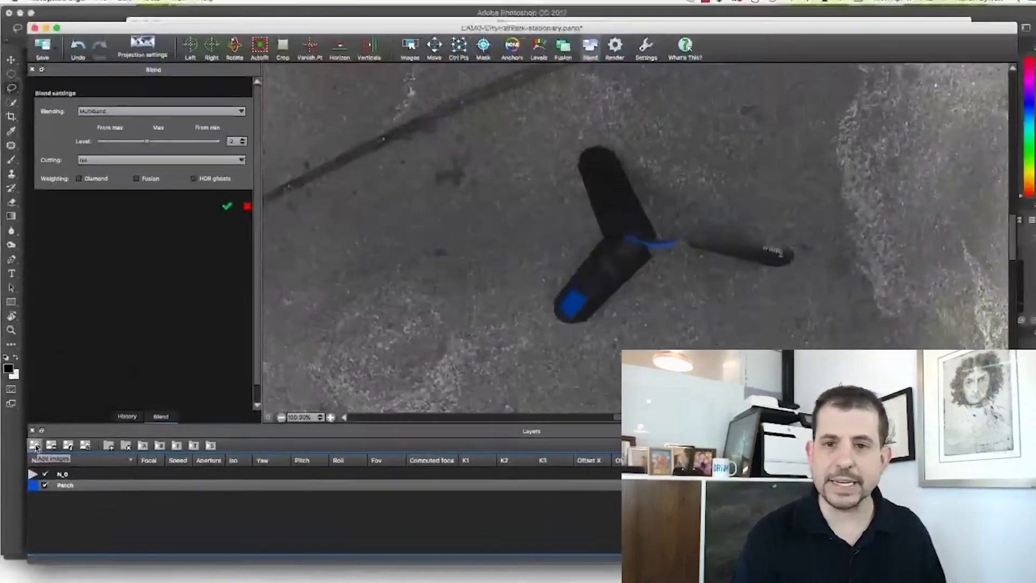
# Add SidewalkPatch.png from the Desktop to the Patch layer.
pyautogui.click(72, 312)
pyautogui.click(713, 122)
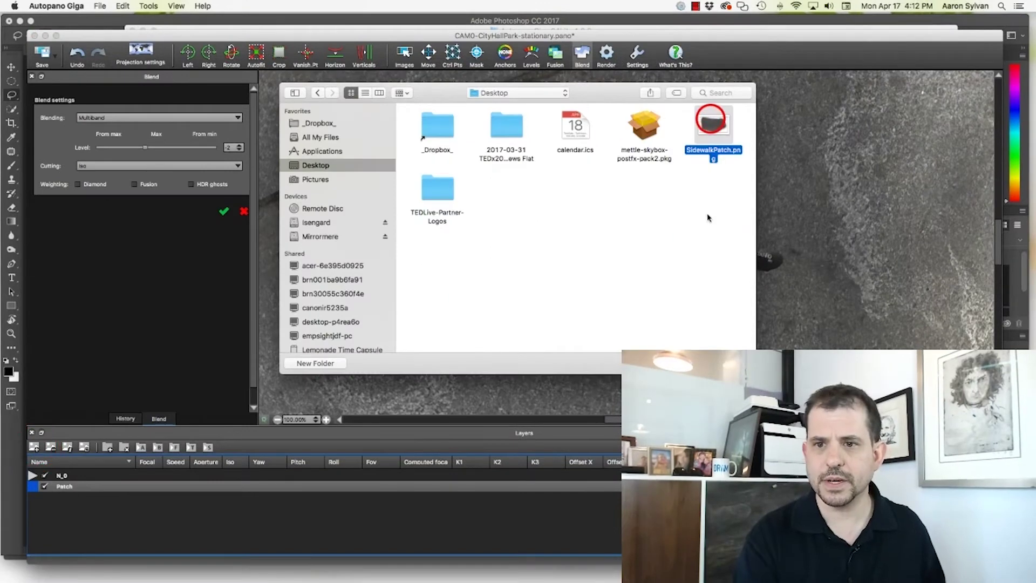
pyautogui.click(728, 363)
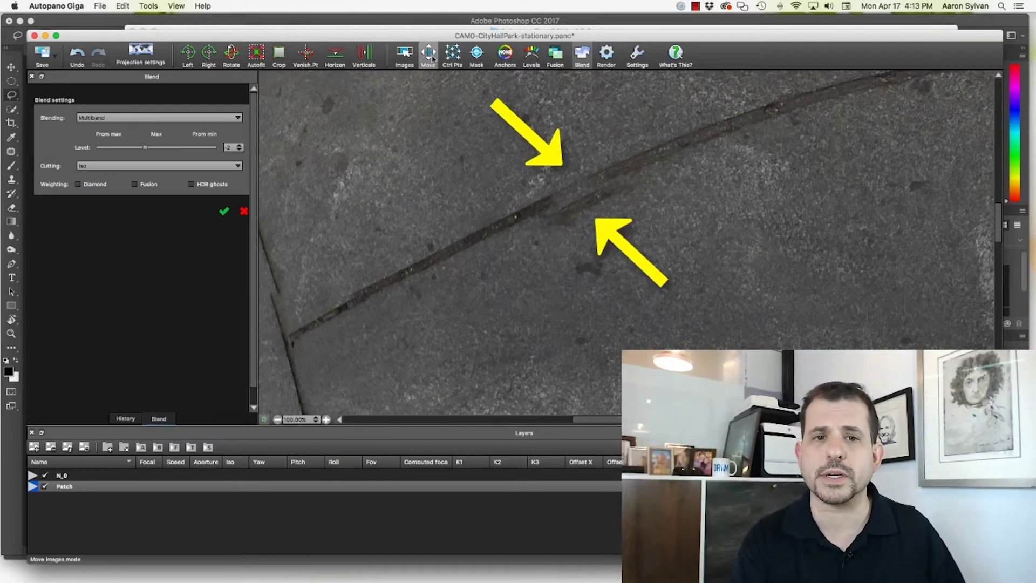
# In Picture move mode, drag the sidewalk patch over the tripod to yaw -1.190, pitch 1.528.
pyautogui.click(429, 54)
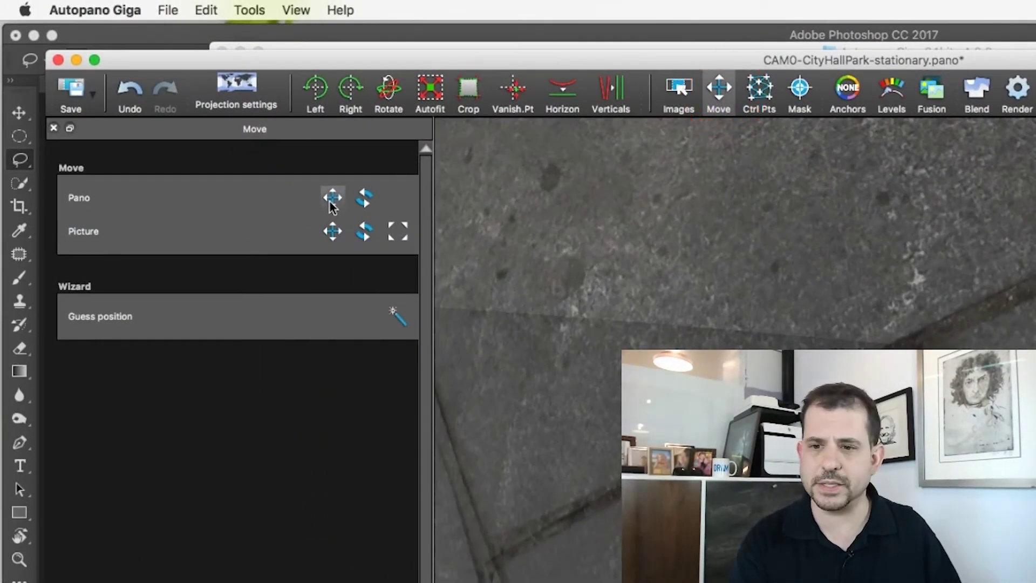
pyautogui.click(332, 231)
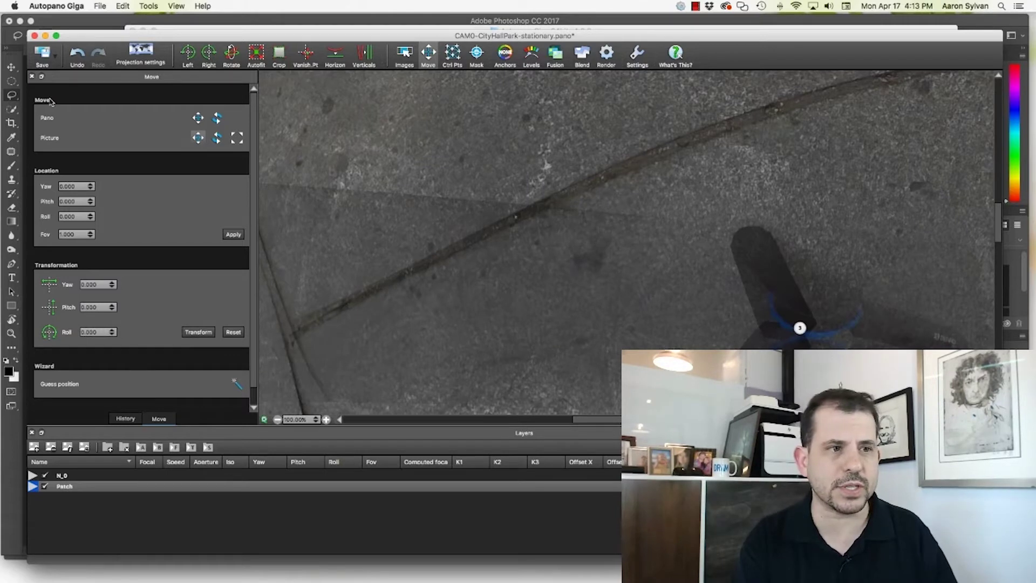
pyautogui.click(430, 59)
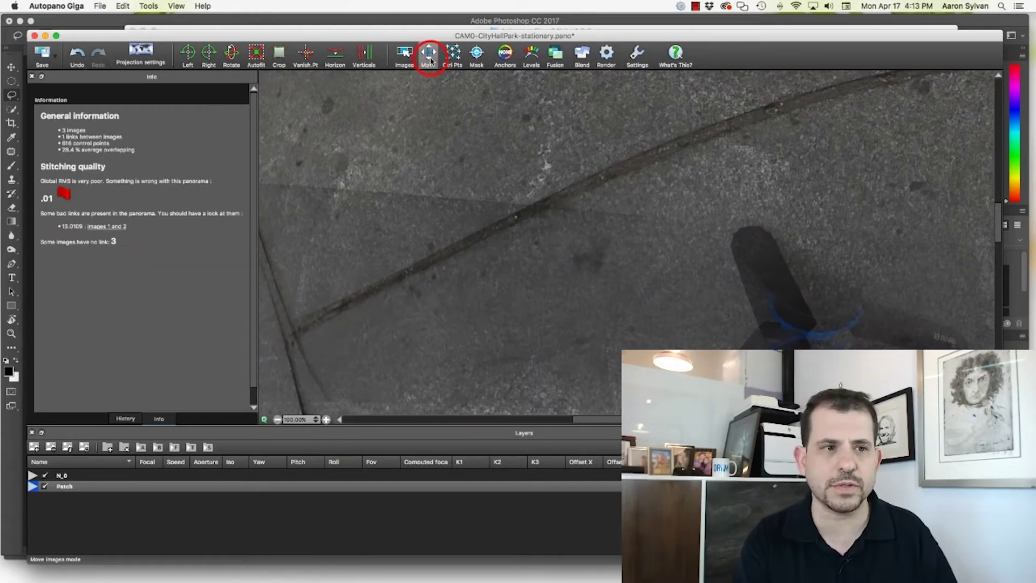
pyautogui.click(431, 61)
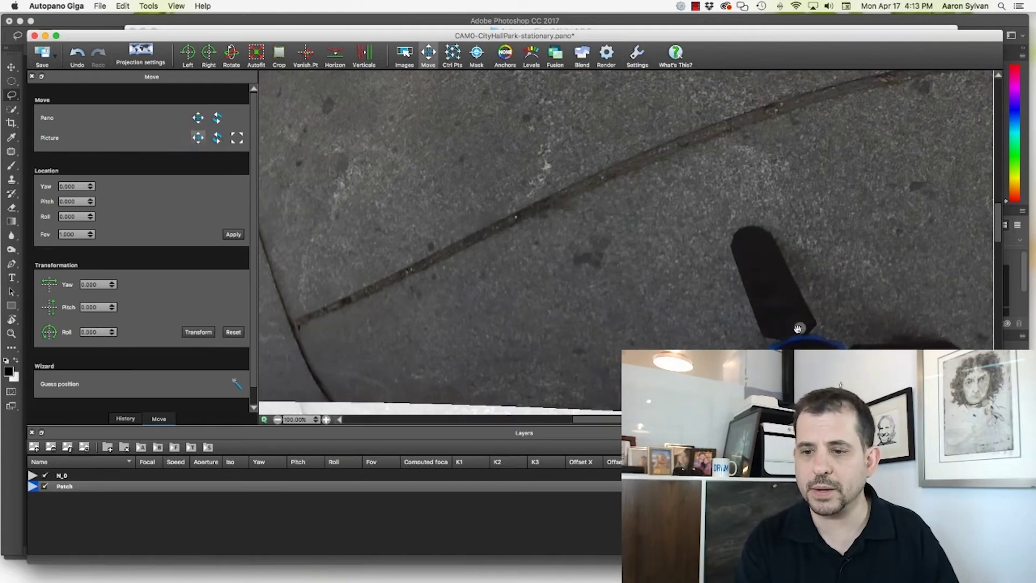
pyautogui.click(800, 328)
pyautogui.moveTo(799, 328)
pyautogui.mouseDown()
pyautogui.moveTo(775, 322)
pyautogui.moveTo(745, 283)
pyautogui.moveTo(789, 343)
pyautogui.moveTo(796, 303)
pyautogui.moveTo(790, 314)
pyautogui.mouseUp()
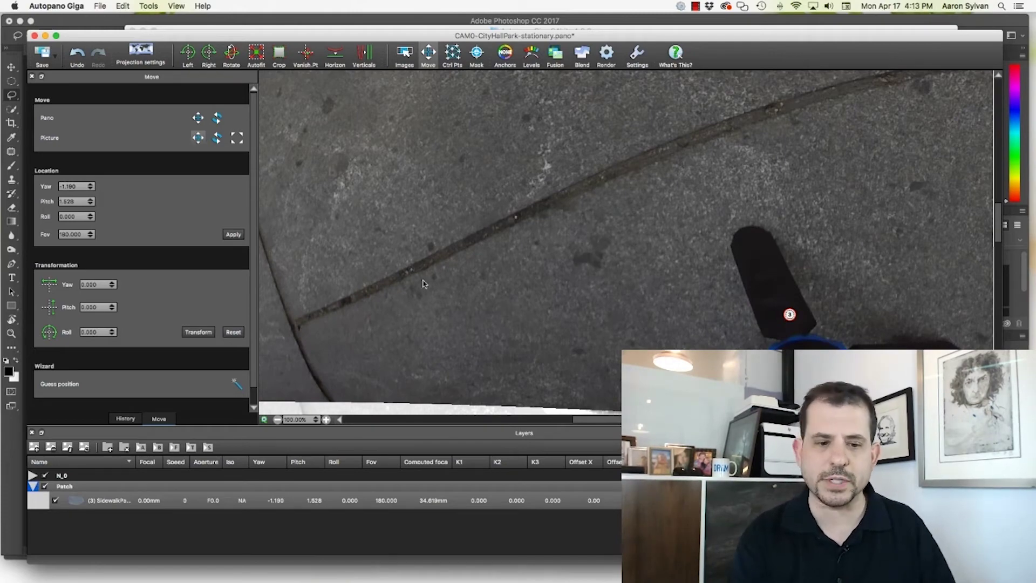
# Zoom out and re-render with Blend so the patch merges into the panorama.
pyautogui.click(277, 420)
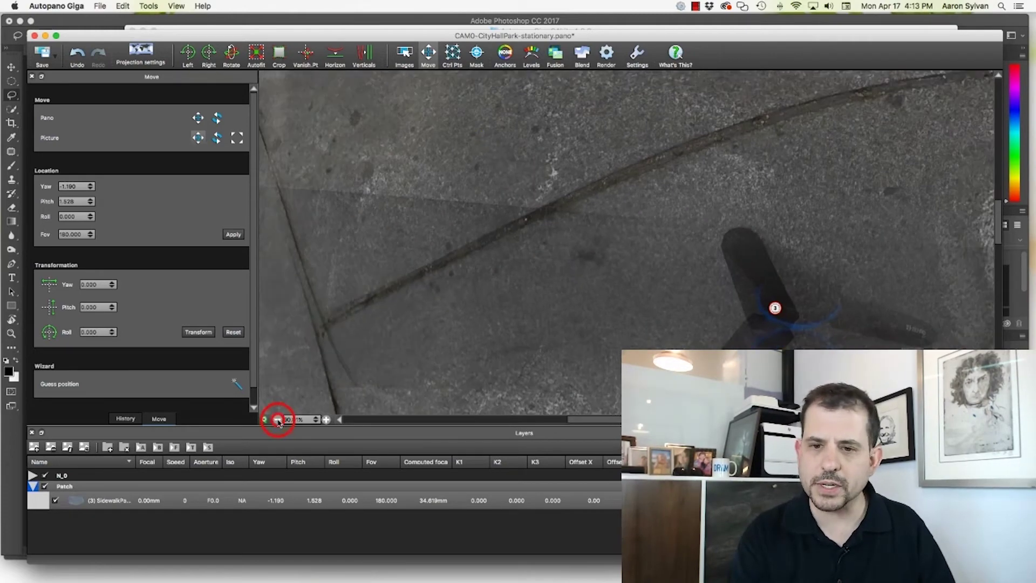
pyautogui.click(277, 420)
pyautogui.click(277, 420)
pyautogui.click(277, 420)
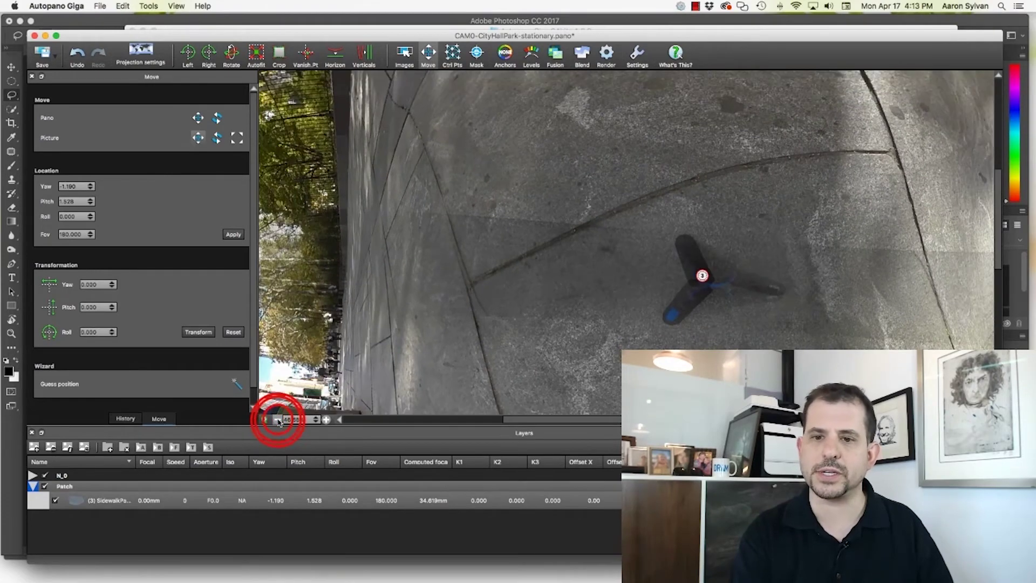
pyautogui.click(277, 420)
pyautogui.click(277, 420)
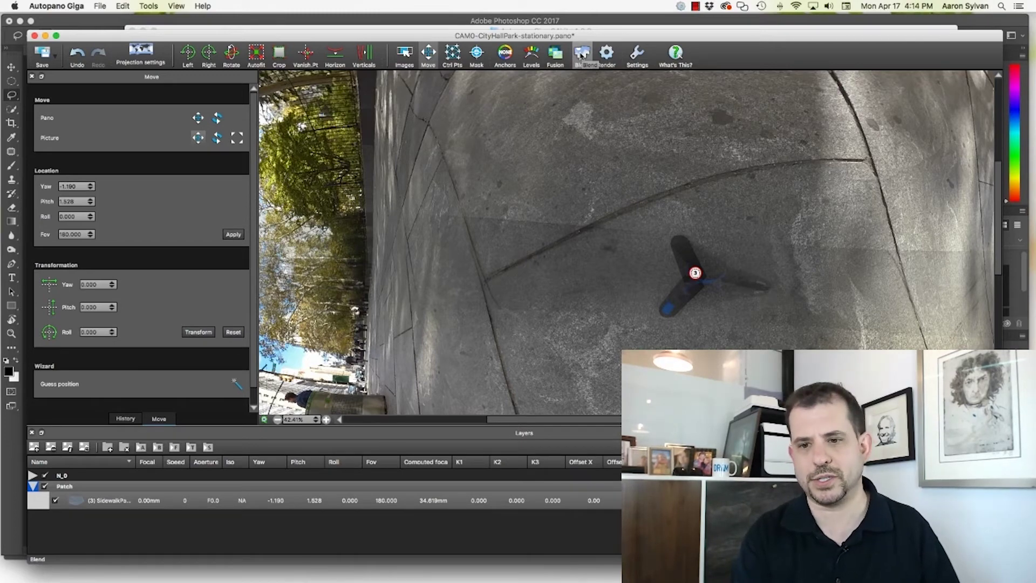
pyautogui.click(581, 54)
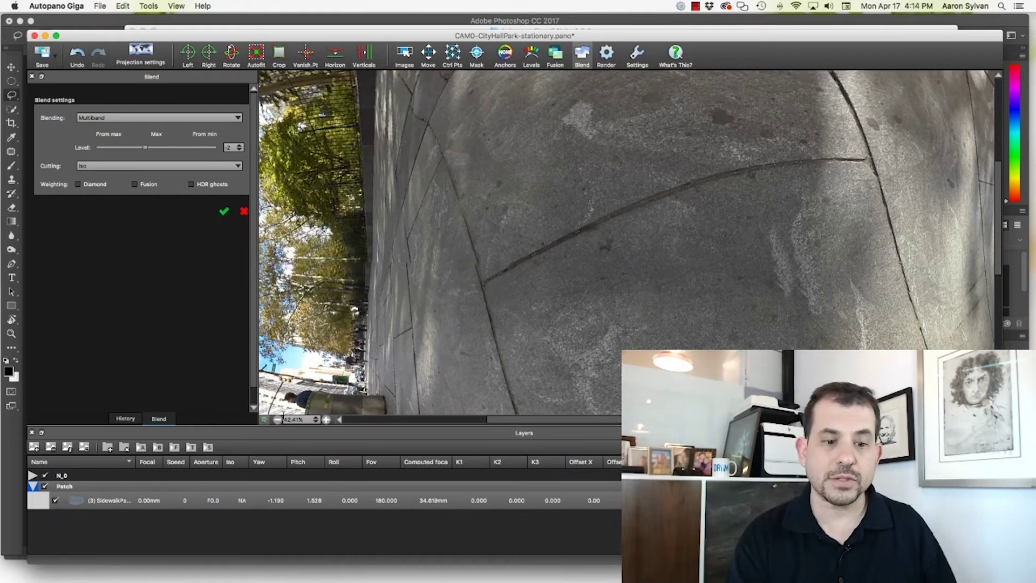
pyautogui.click(278, 420)
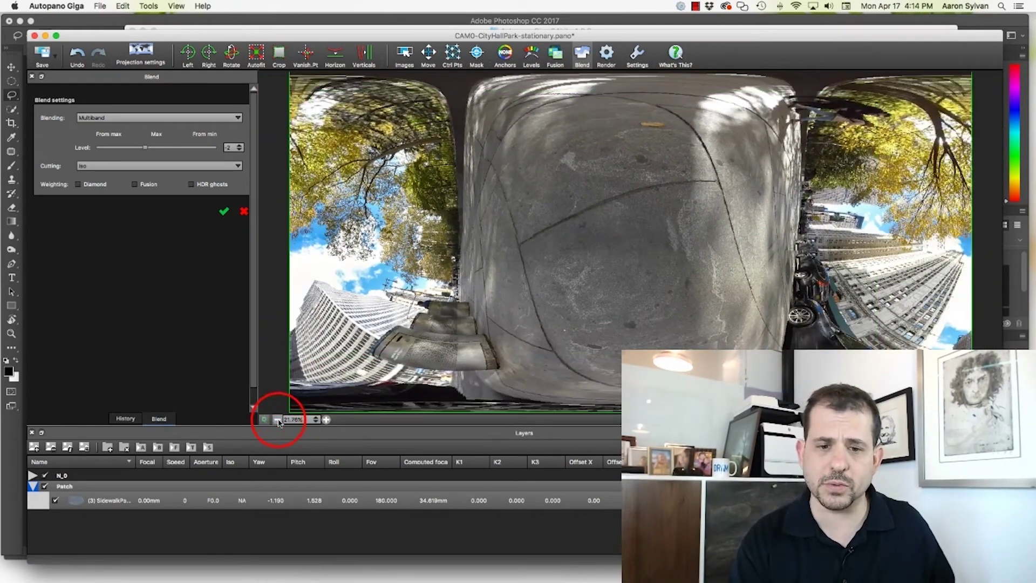
# Rotate the panorama 90° in pitch, re-blend it, and minimize Autopano Giga.
pyautogui.click(278, 420)
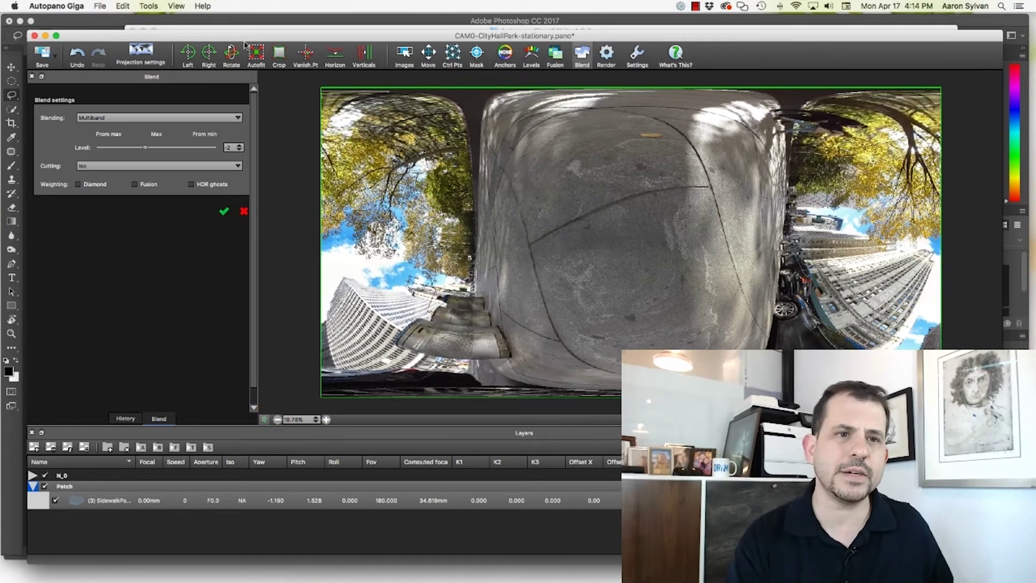
pyautogui.click(232, 54)
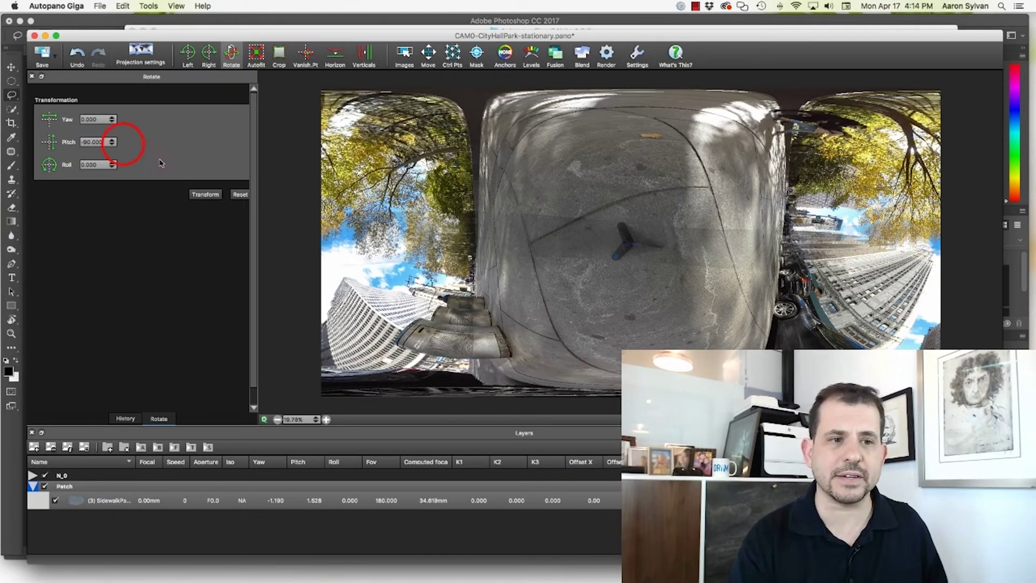
pyautogui.click(202, 196)
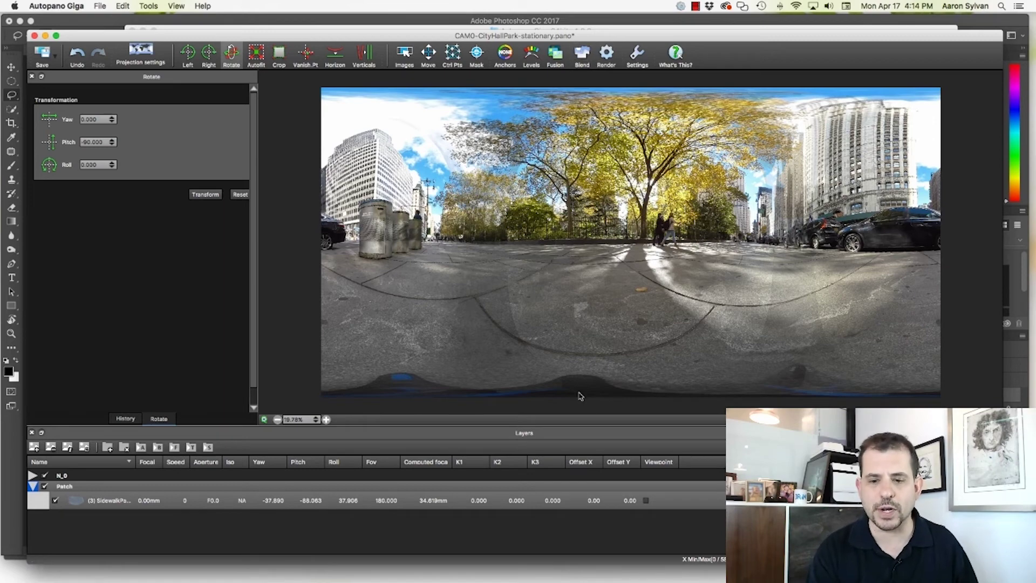
pyautogui.click(588, 56)
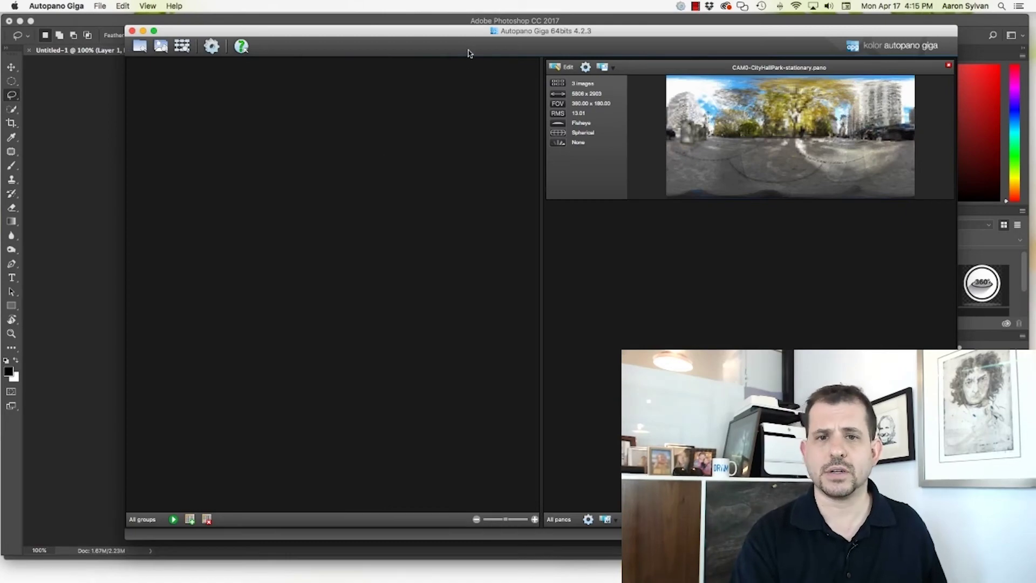
pyautogui.doubleClick(426, 31)
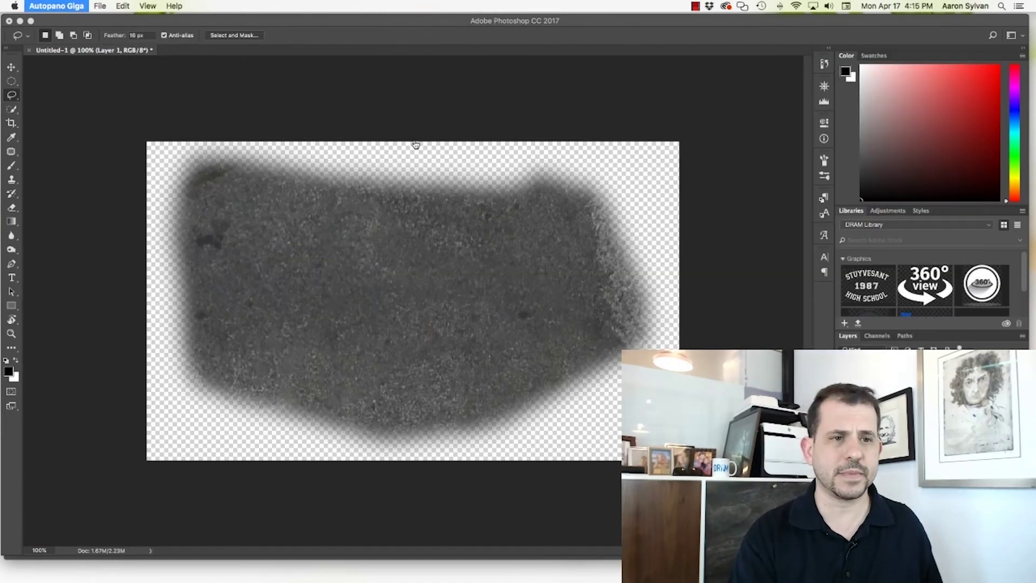
# Switch to Autopano Video Pro and enter Edit on the realtime preview.
pyautogui.press('super+Tab')
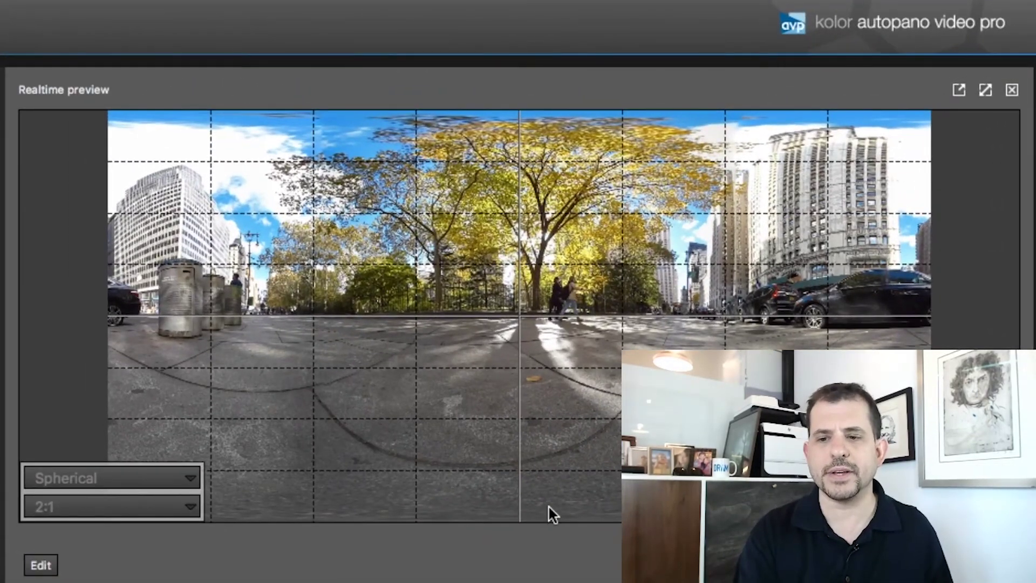
pyautogui.click(548, 504)
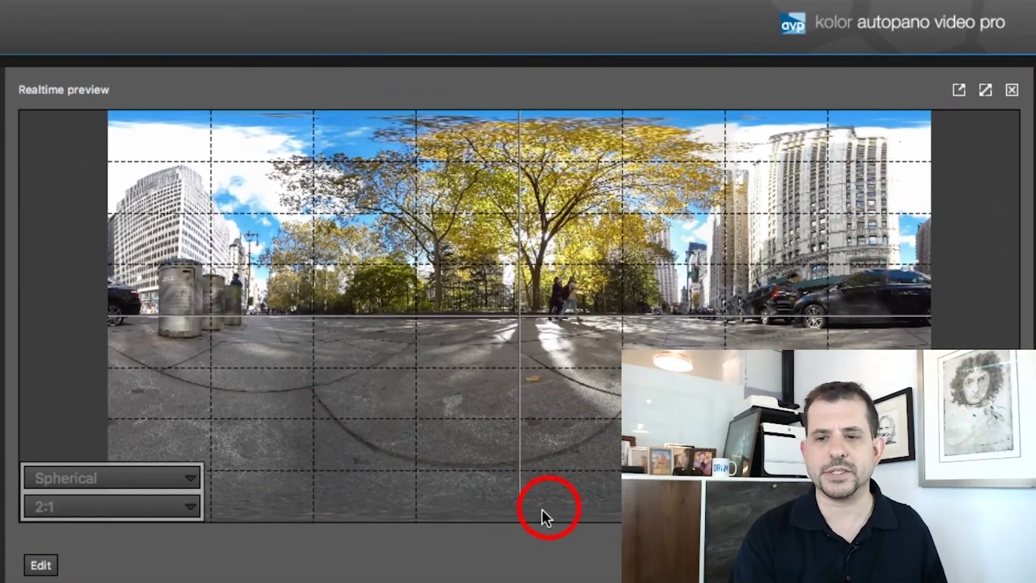